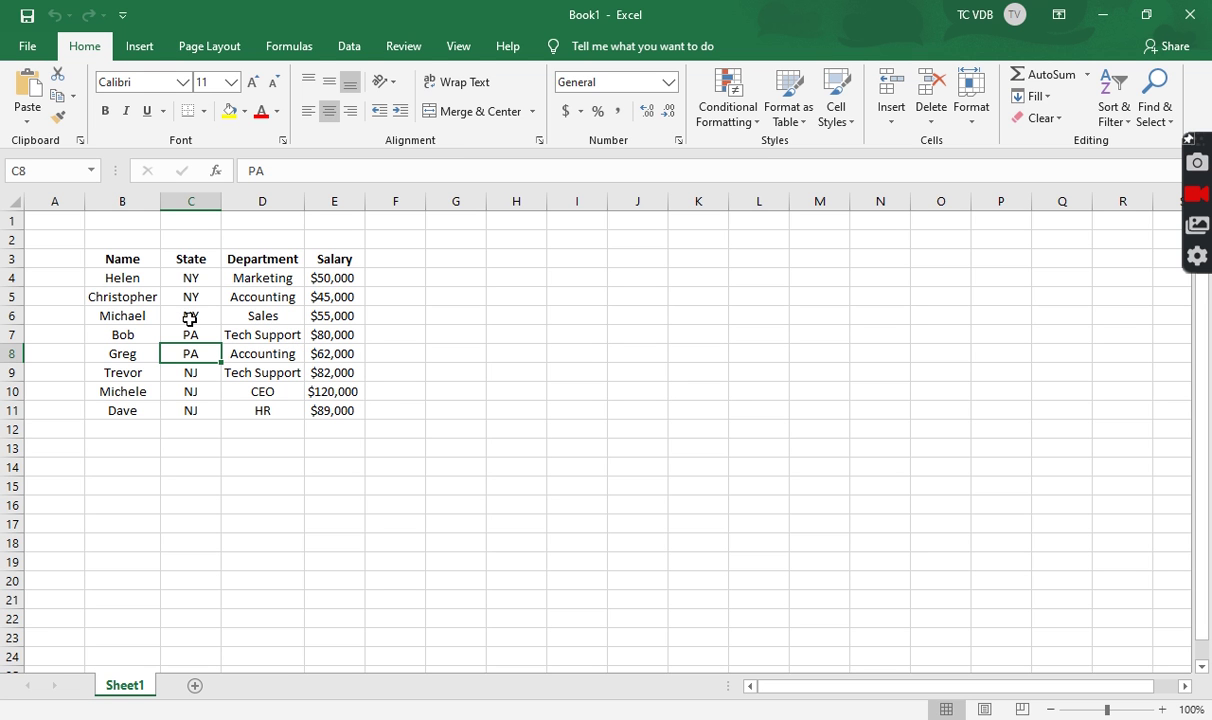
- Create a PivotTable from the data range B3:E11 on Sheet1, placed on a new worksheet
key(ctrl+a)
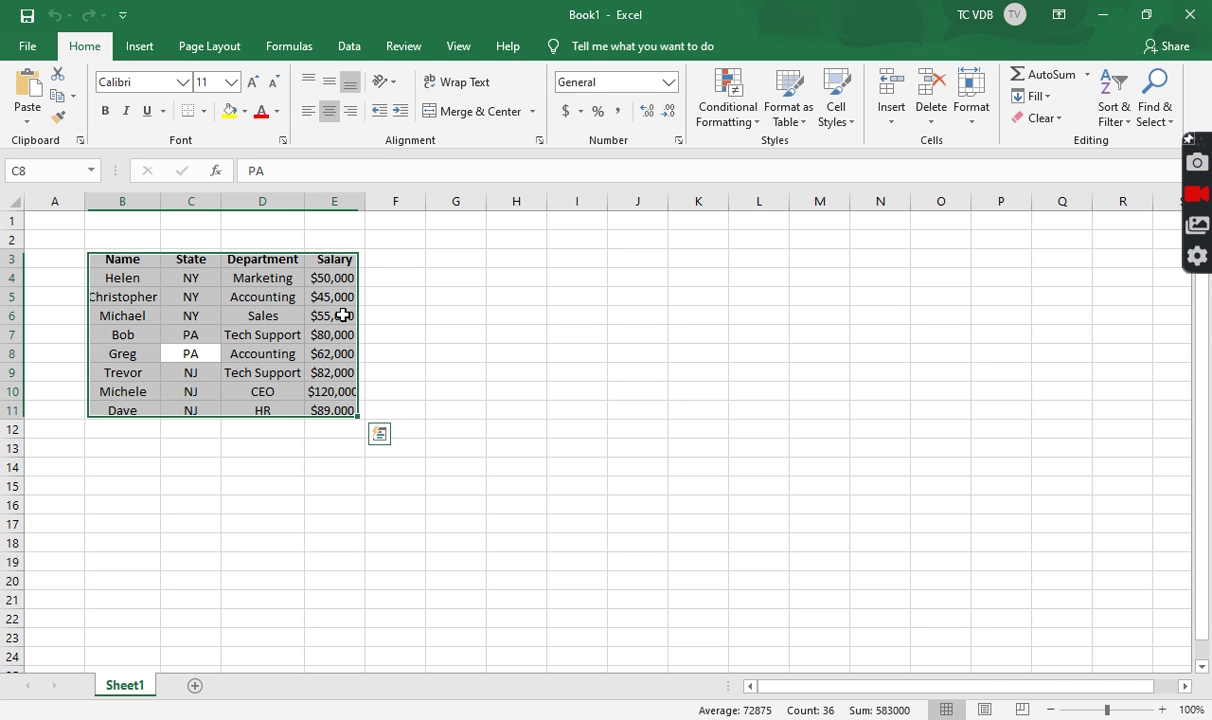
click(145, 50)
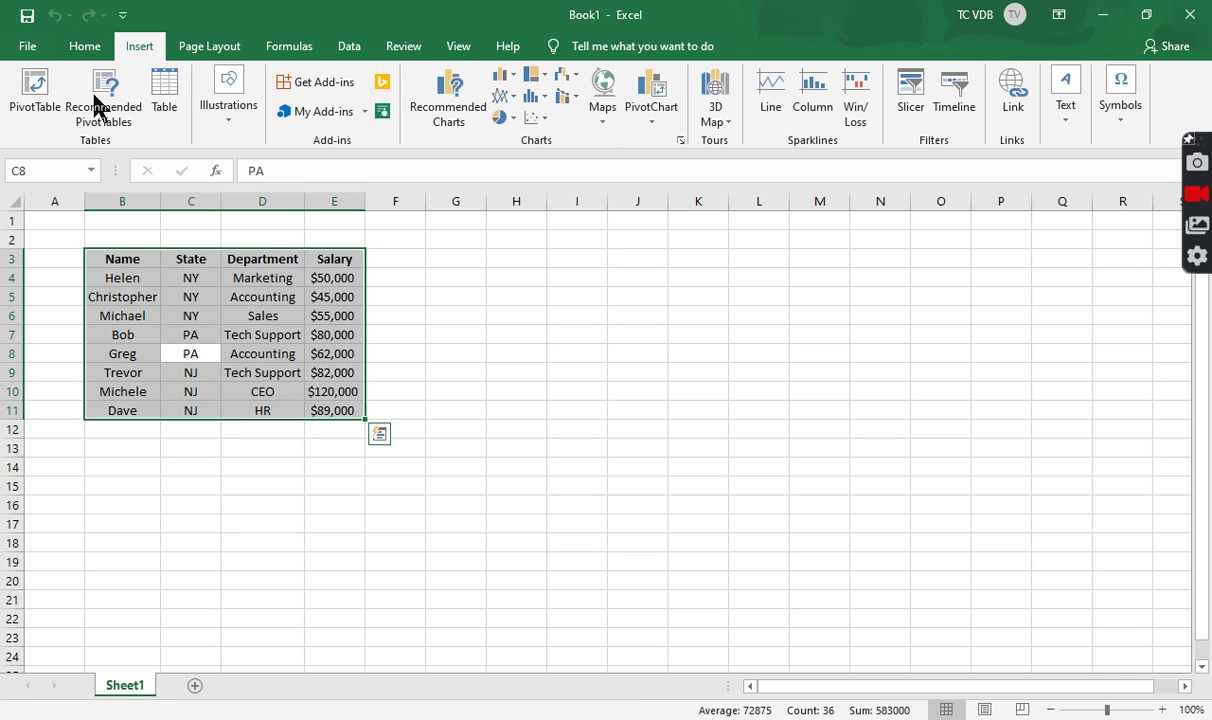
click(47, 115)
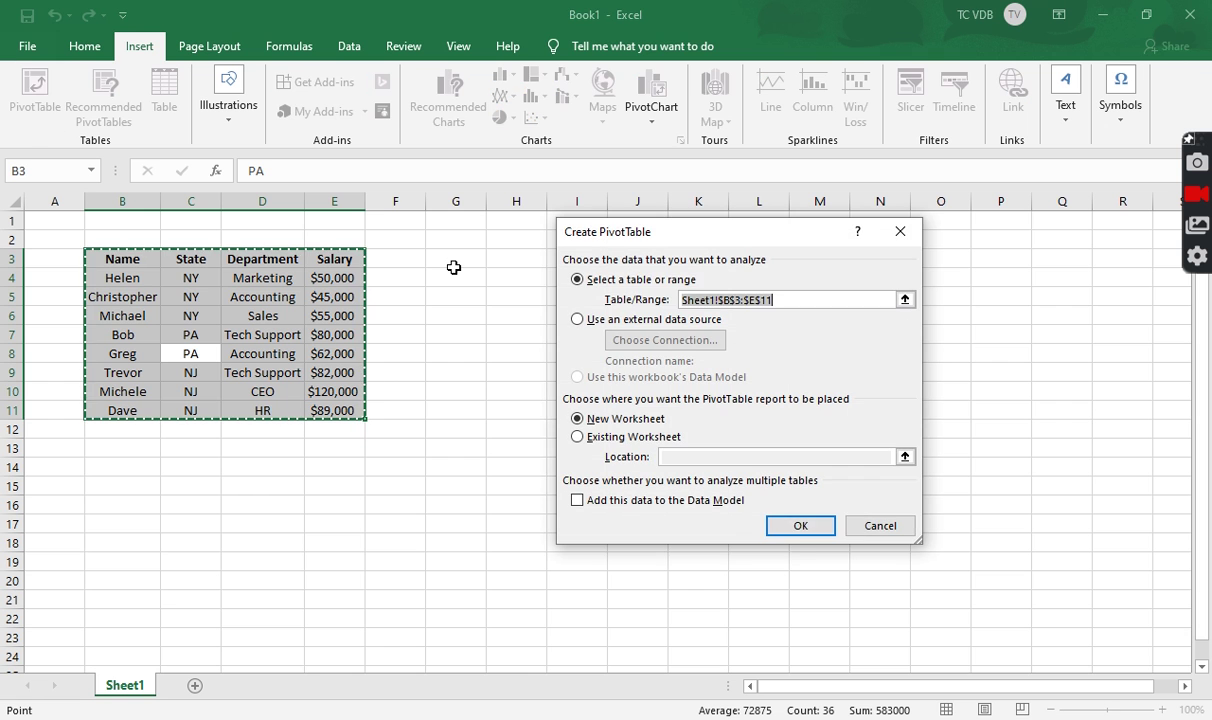
click(798, 527)
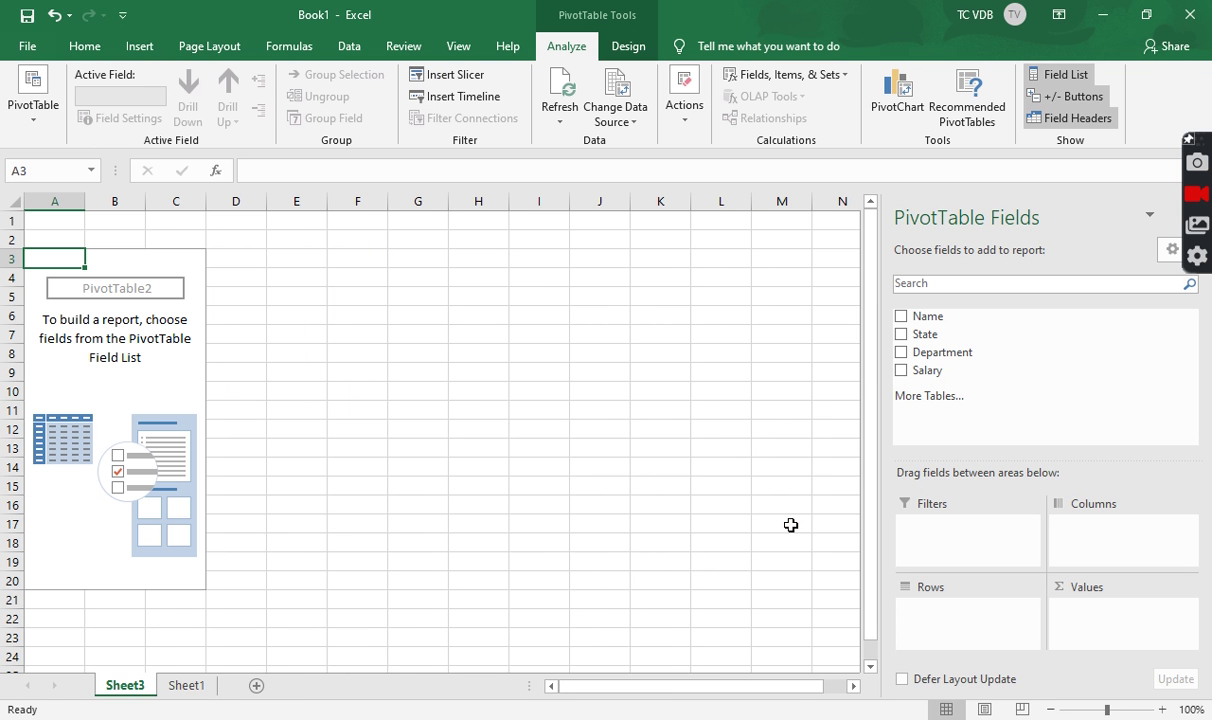
- Lay out the PivotTable with Department as rows, State as columns and Salary as summed values
click(901, 356)
drag(933, 334, 1120, 548)
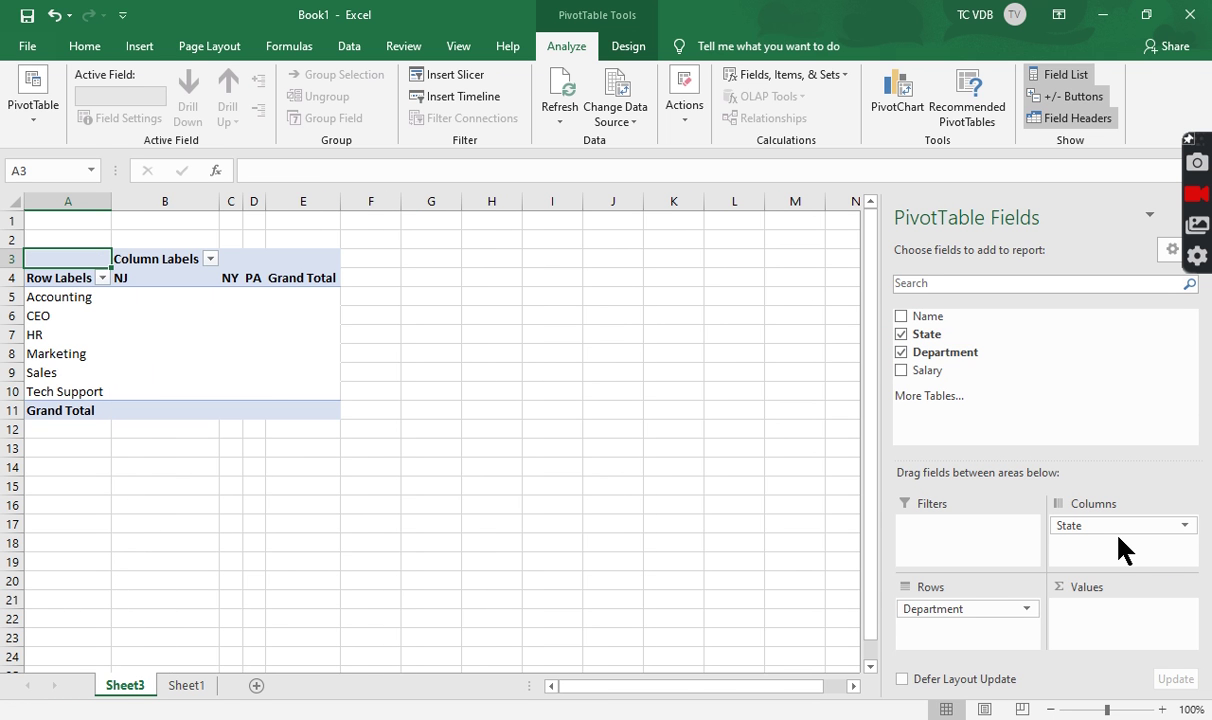
drag(974, 368, 1123, 636)
- Format all PivotTable values, including grand totals, as centred currency without decimal places
drag(184, 293, 366, 410)
key(ctrl+shift+4)
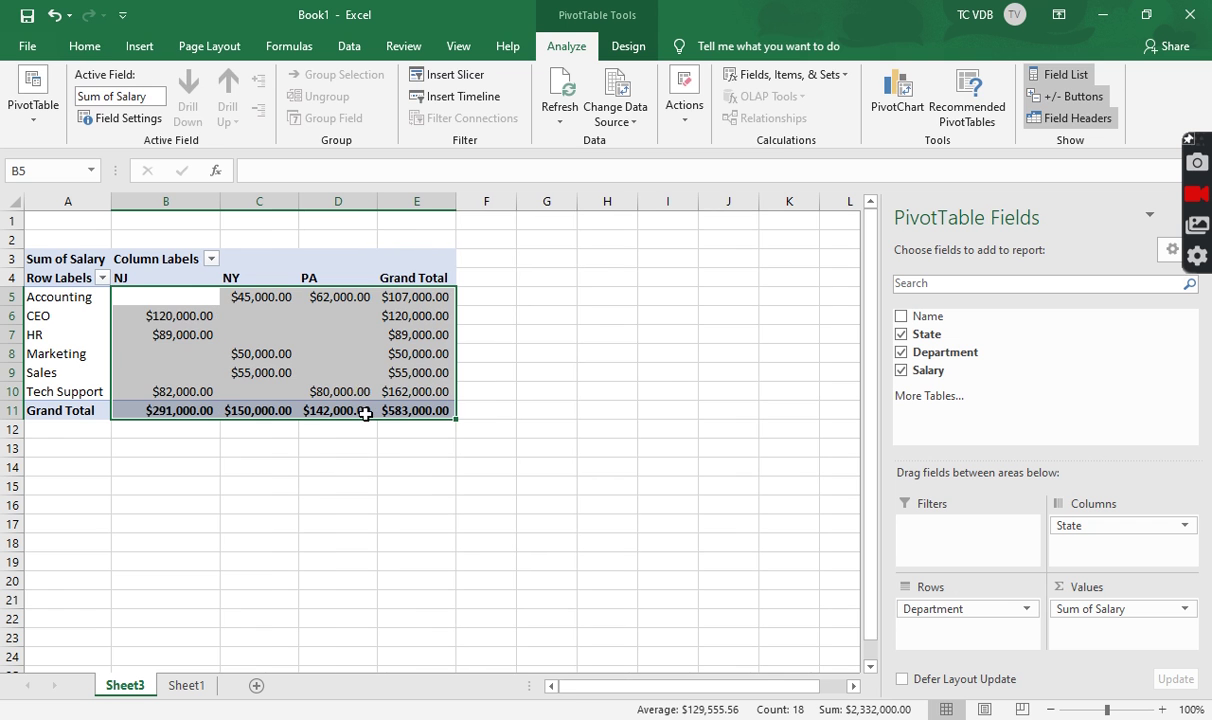
click(82, 48)
click(672, 112)
click(672, 112)
click(258, 342)
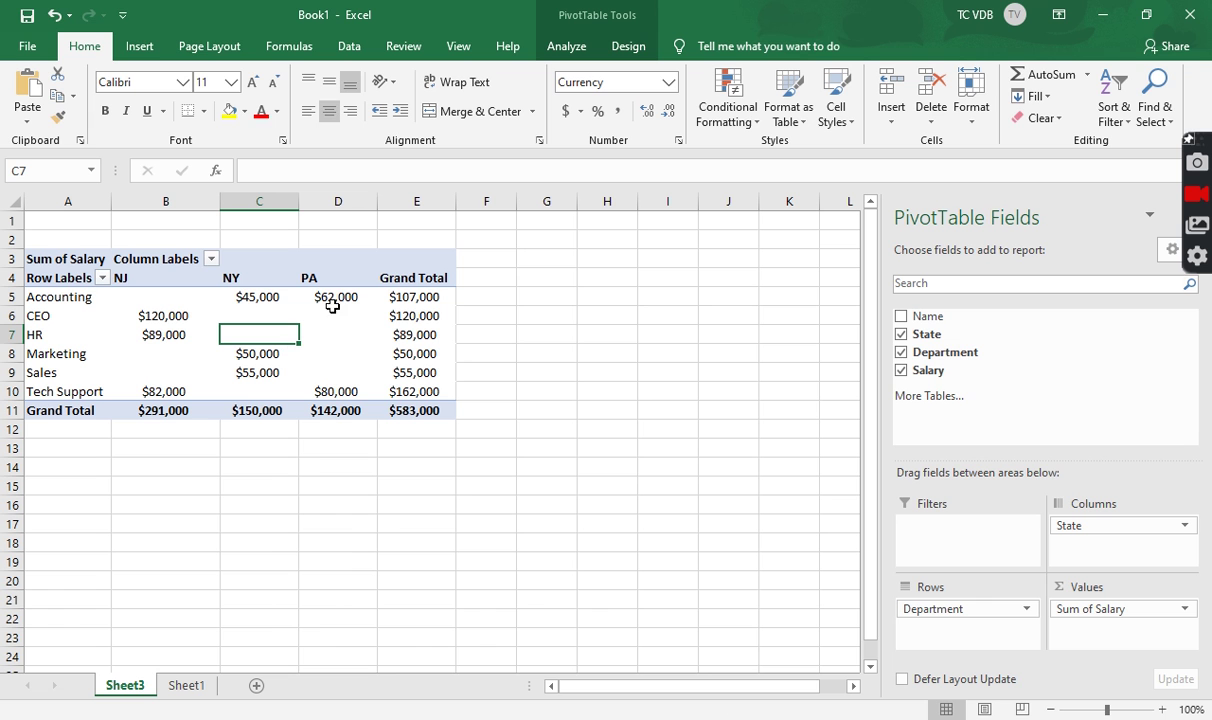
- Insert a 2-D clustered column chart based on the PivotTable
click(140, 46)
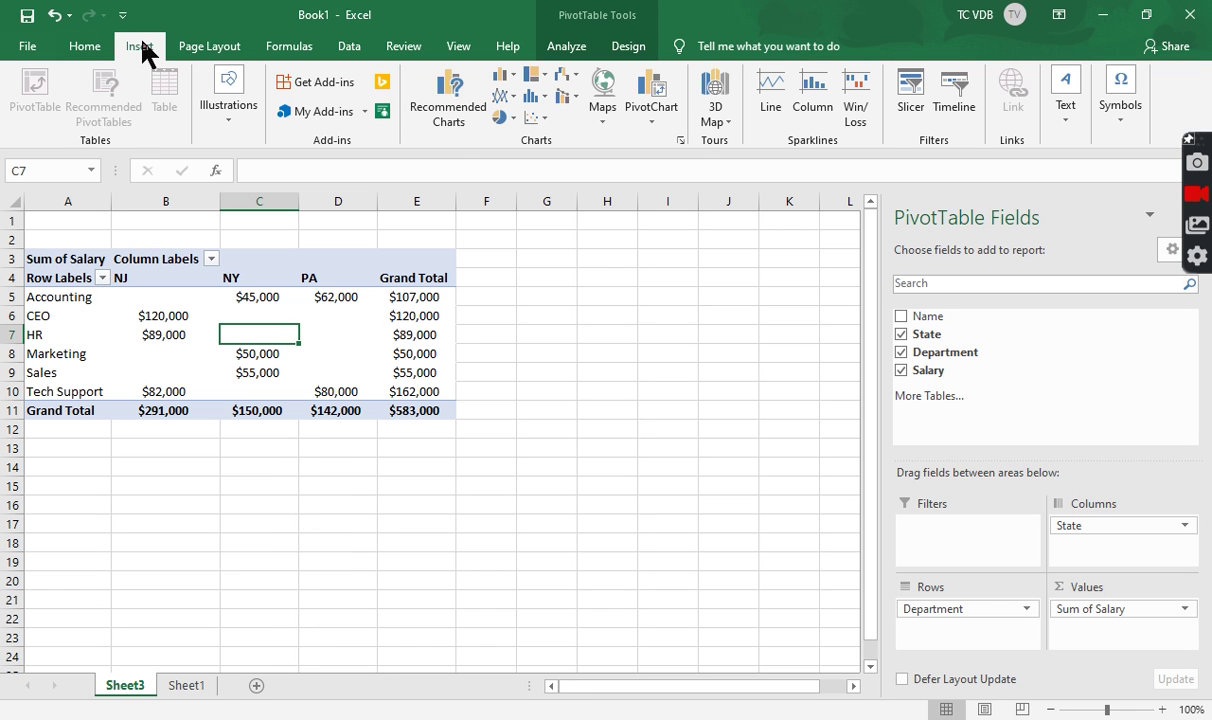
click(504, 78)
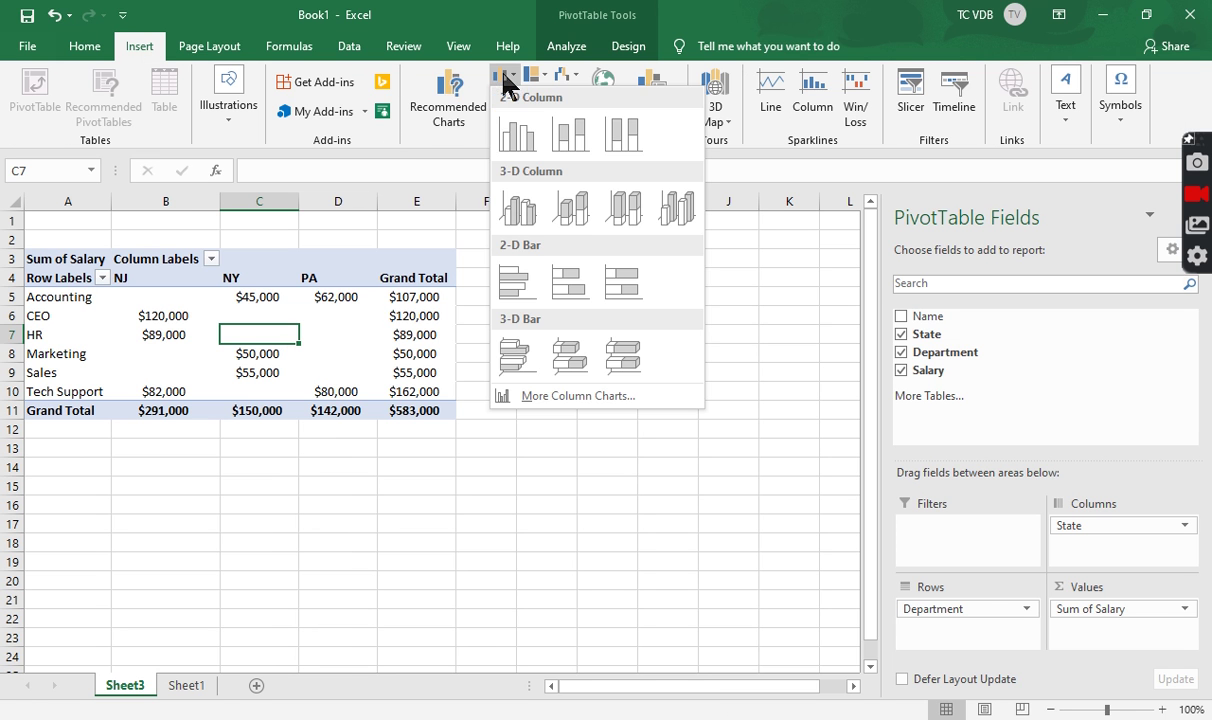
click(514, 130)
- Enlarge the PivotChart and place it below and beside the PivotTable so it covers no table cells
drag(549, 335, 544, 456)
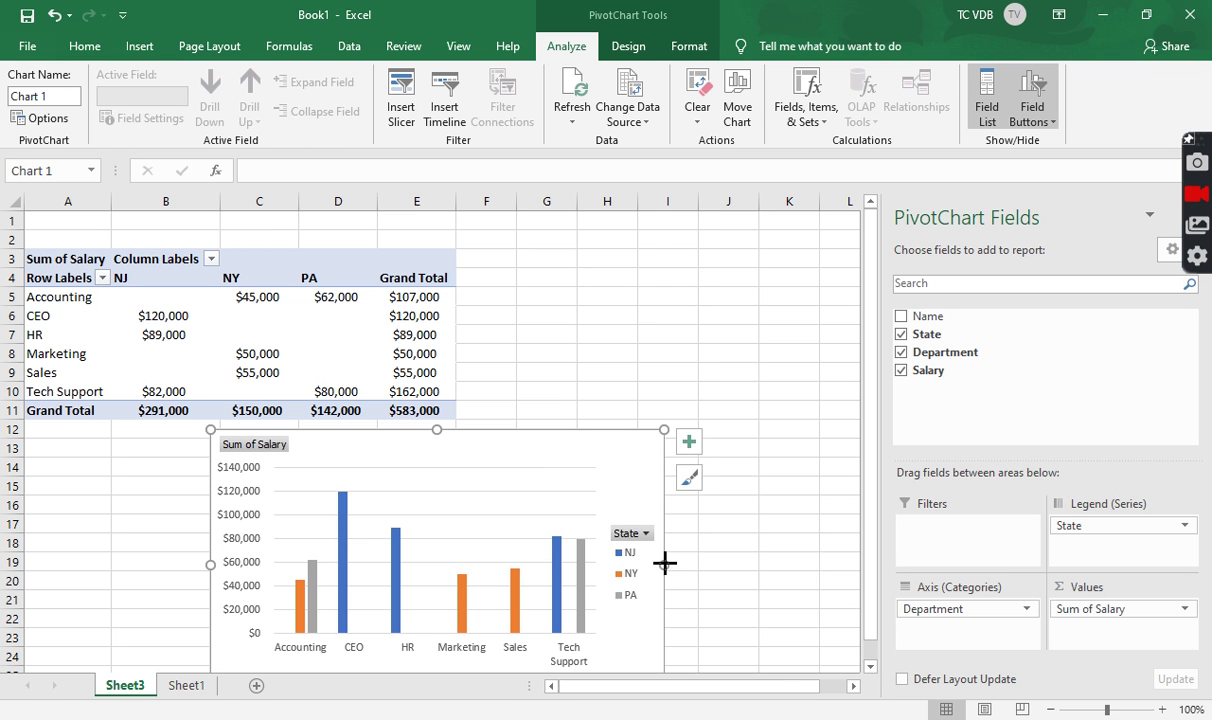
drag(663, 564, 793, 565)
drag(501, 429, 507, 388)
drag(647, 406, 612, 380)
drag(392, 387, 321, 432)
click(554, 364)
scroll(518, 372, down, 1)
drag(481, 379, 776, 328)
click(119, 425)
scroll(128, 390, up, 1)
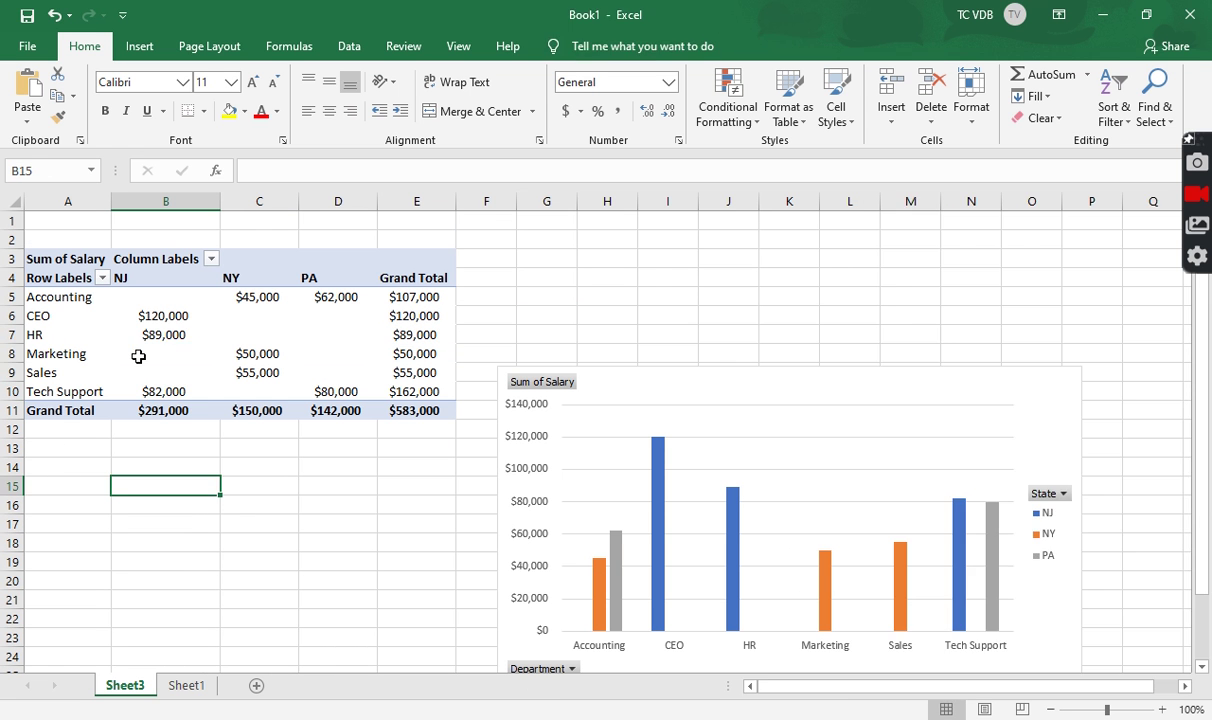
- Insert a slicer for the Name field of the PivotTable
click(139, 355)
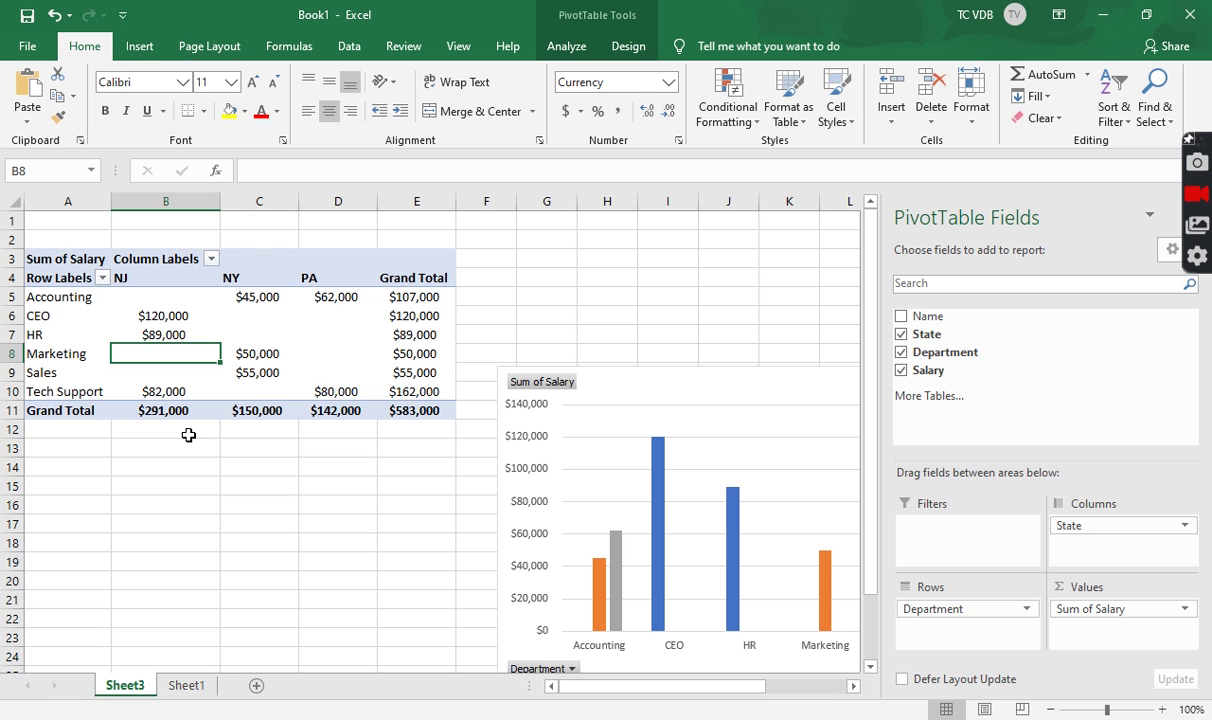
click(139, 44)
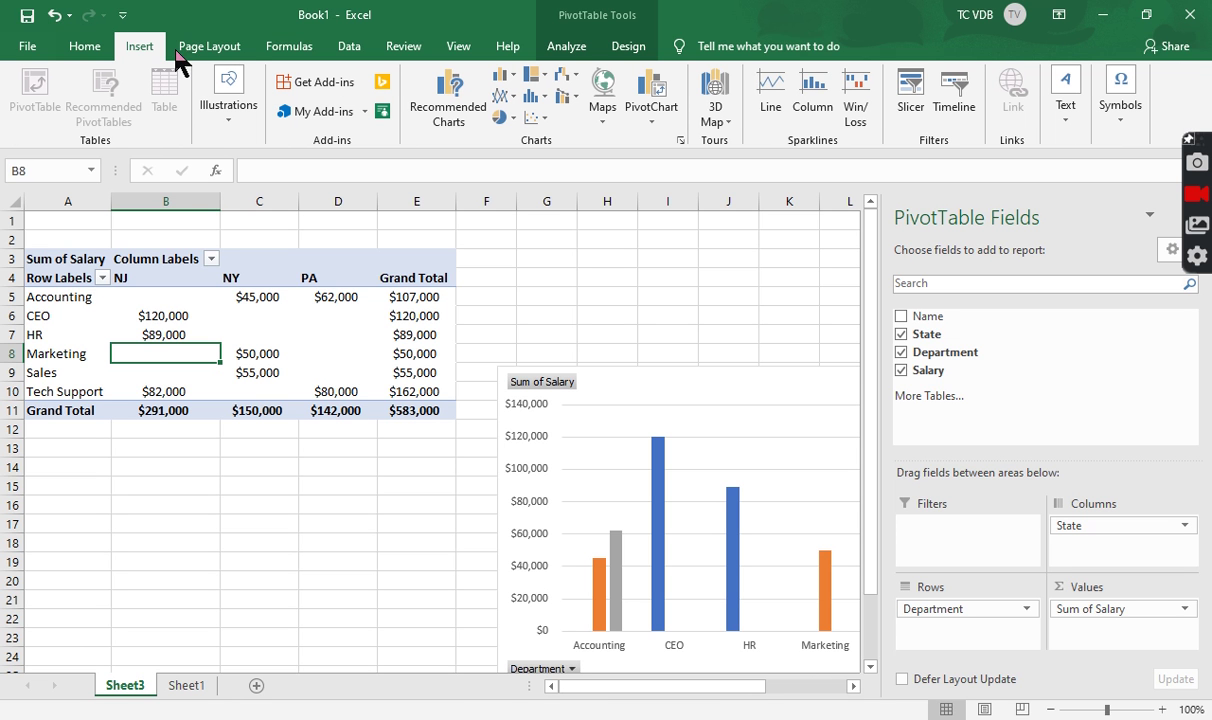
click(906, 103)
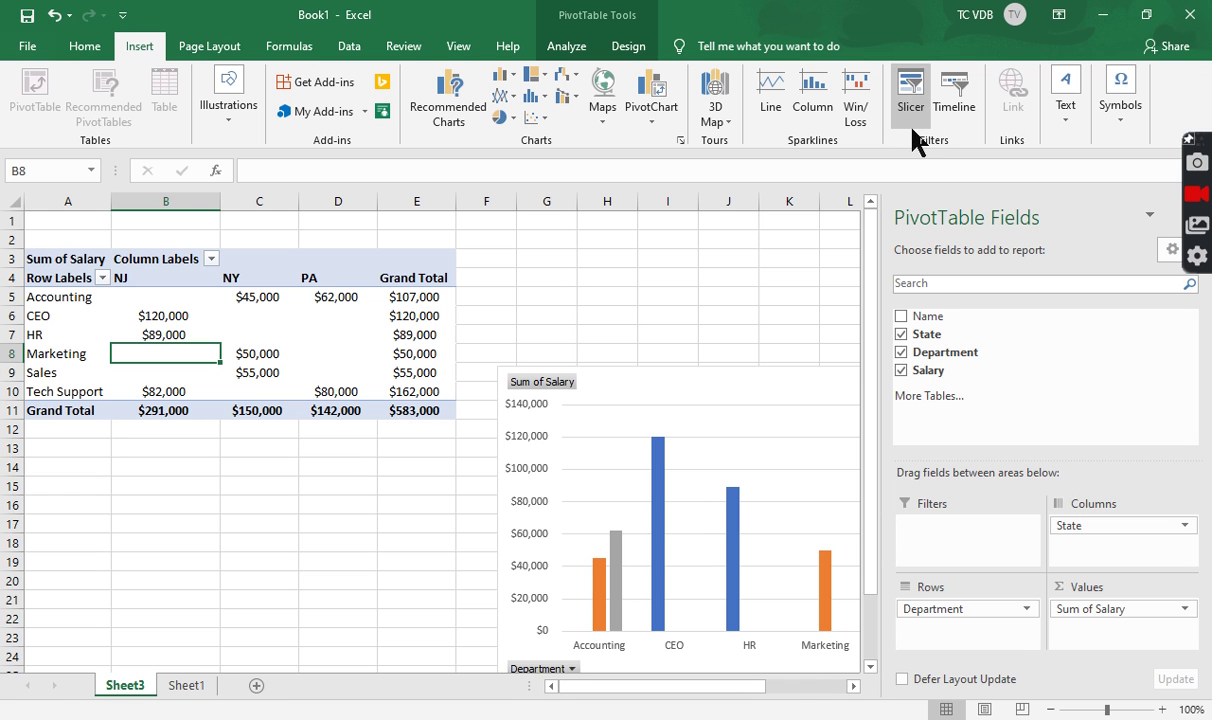
click(913, 120)
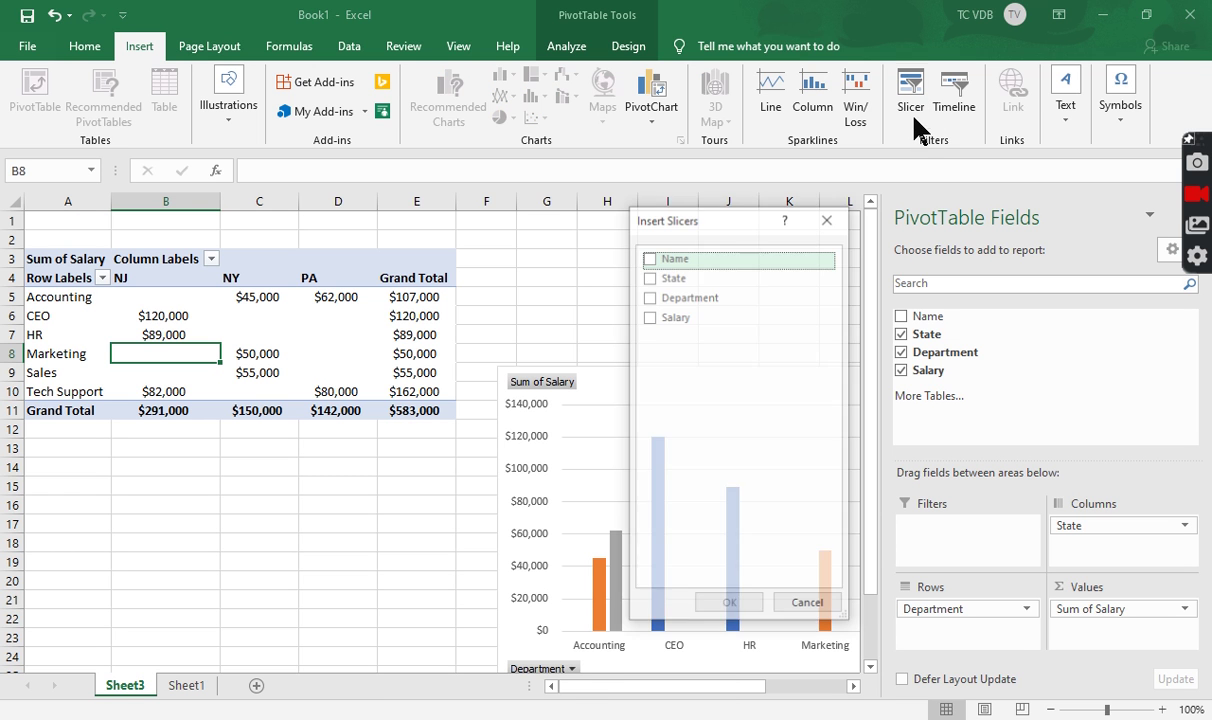
click(649, 258)
click(729, 605)
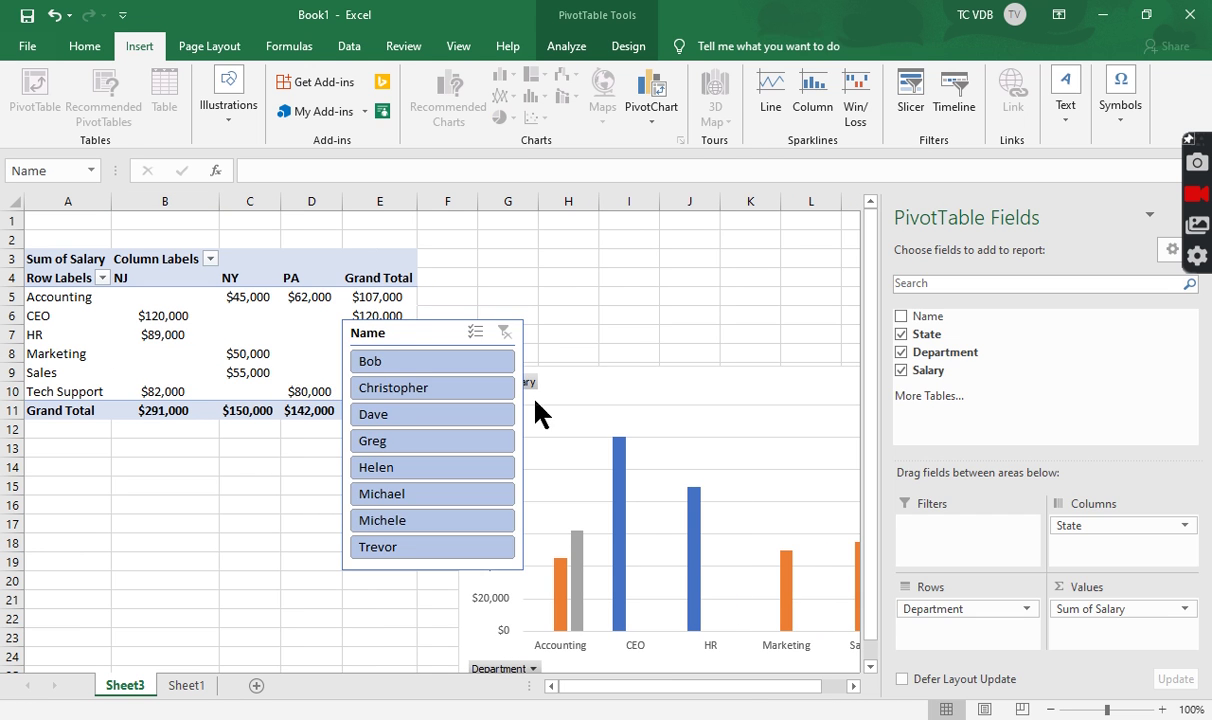
- Move the Name slicer into the empty area below the PivotTable and close the field list
drag(425, 332, 262, 450)
click(213, 407)
scroll(230, 400, down, 1)
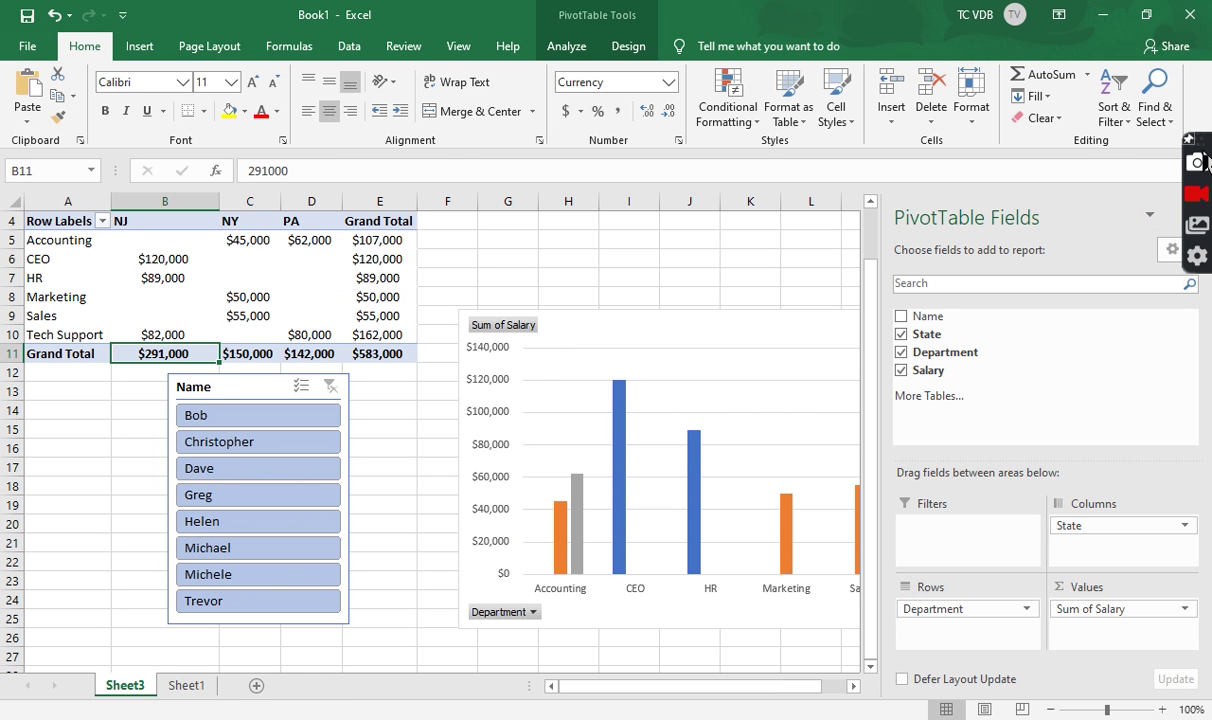
drag(1190, 140, 1197, 47)
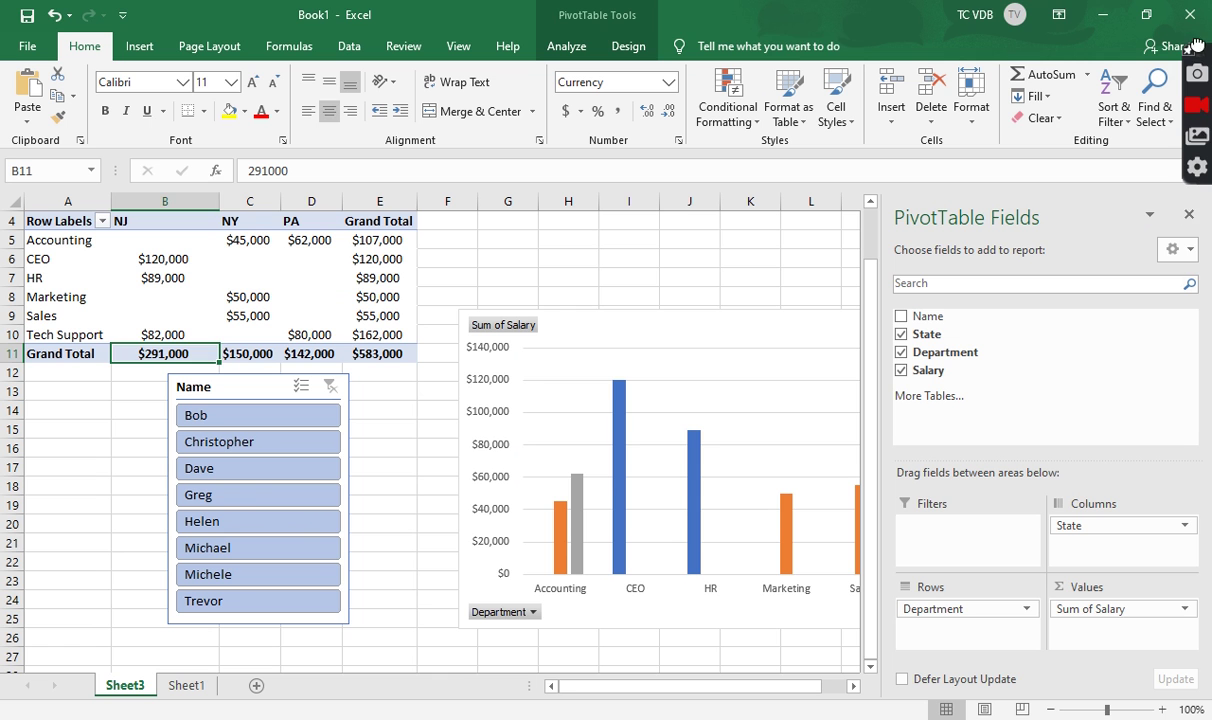
click(1189, 215)
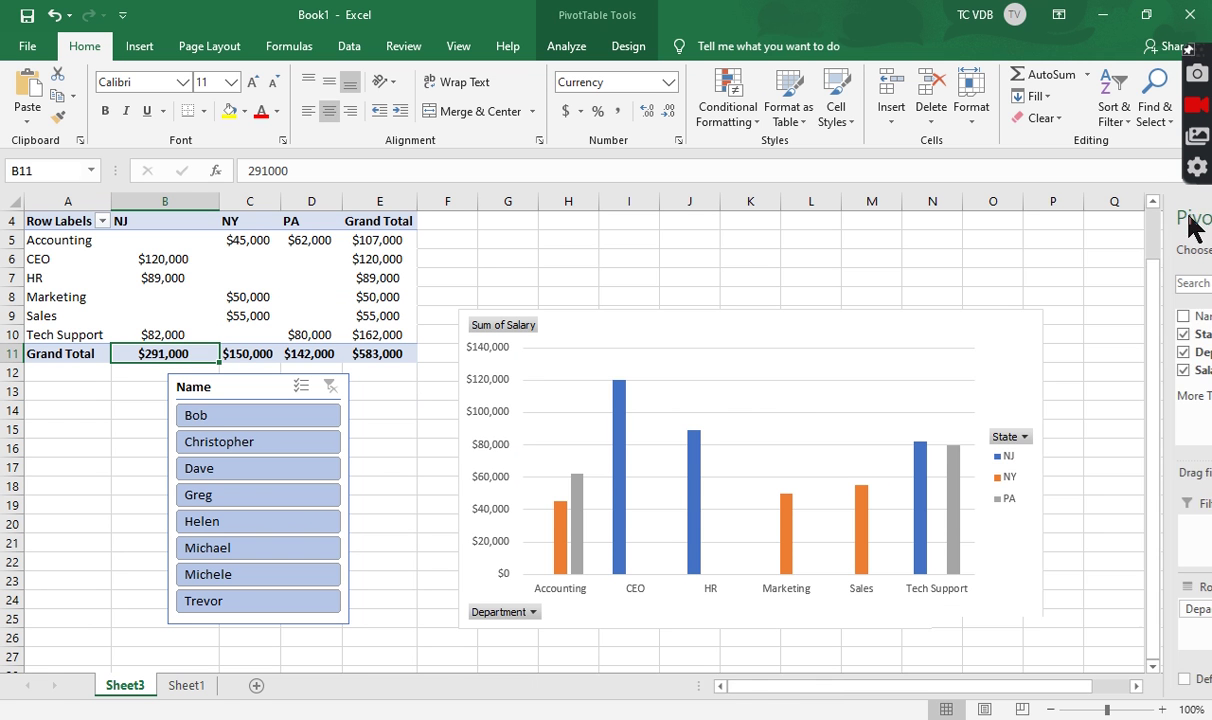
- Filter the PivotTable and chart by each of the first six names in the slicer, one at a time
click(246, 388)
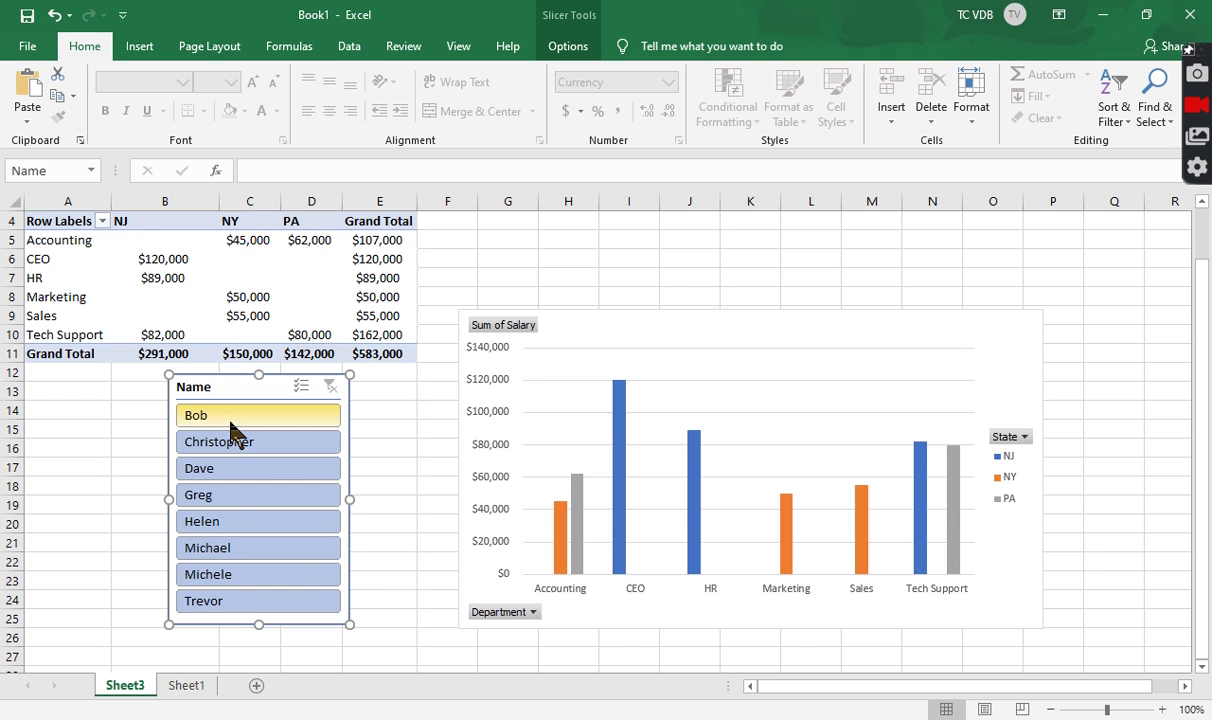
click(230, 418)
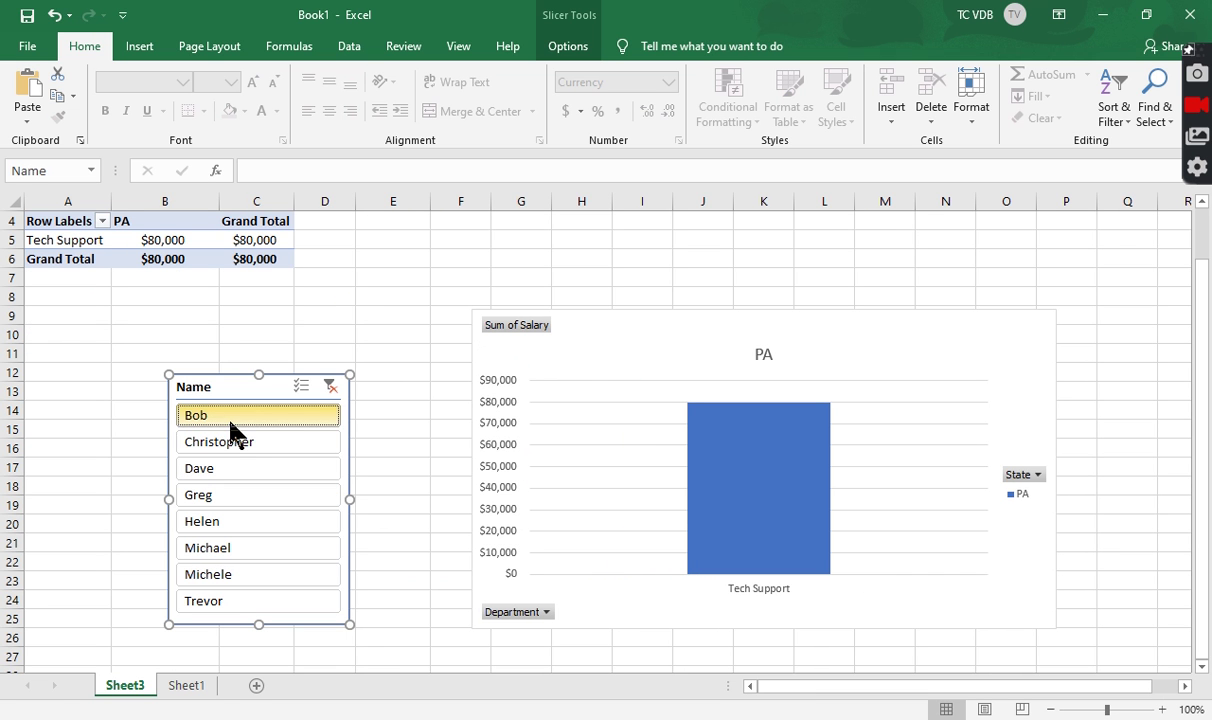
click(237, 447)
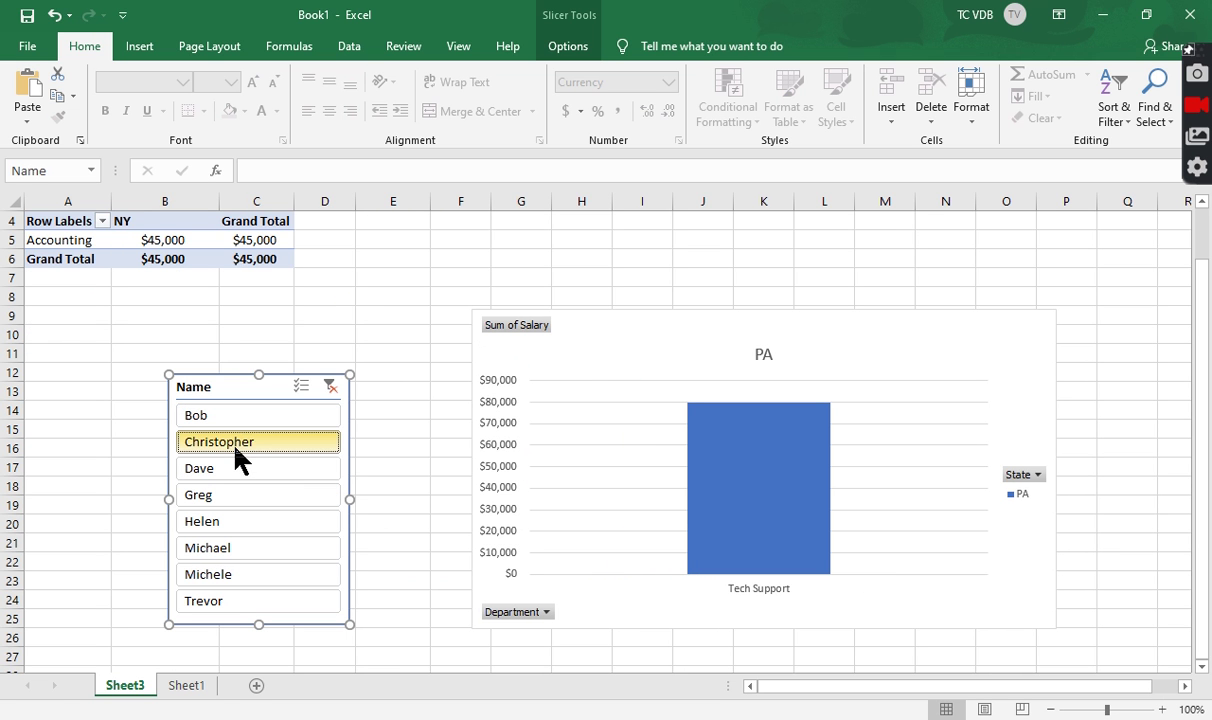
click(236, 468)
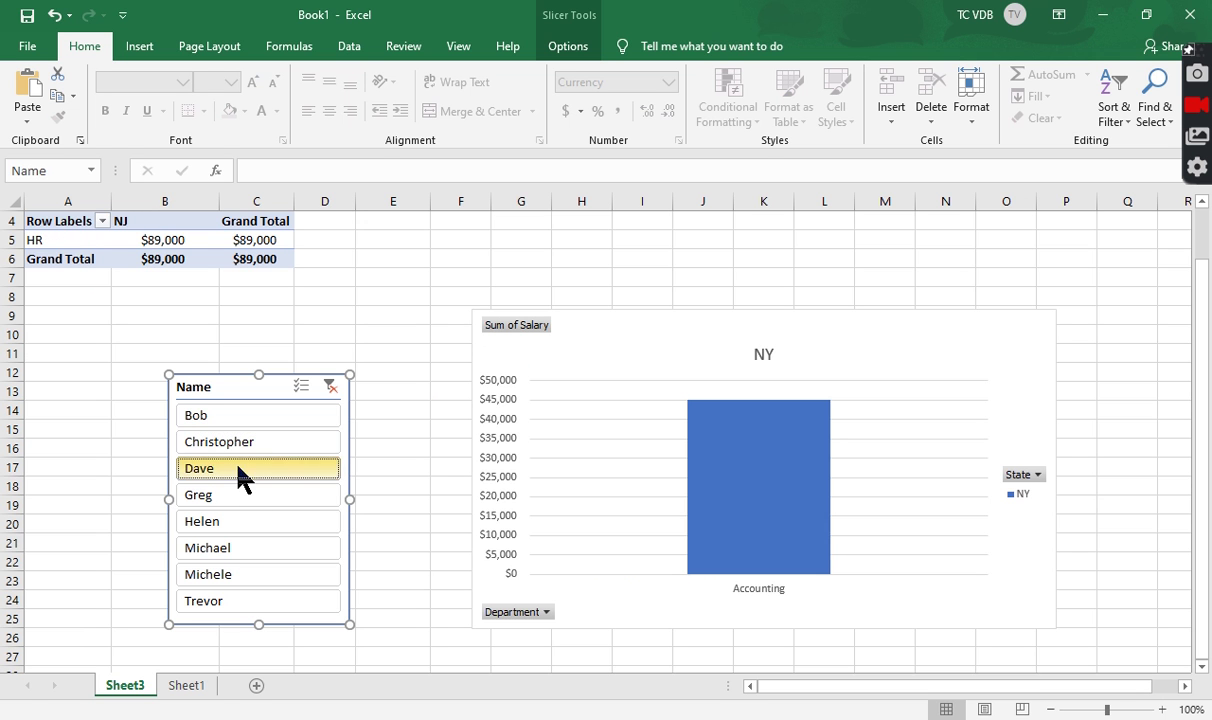
click(241, 494)
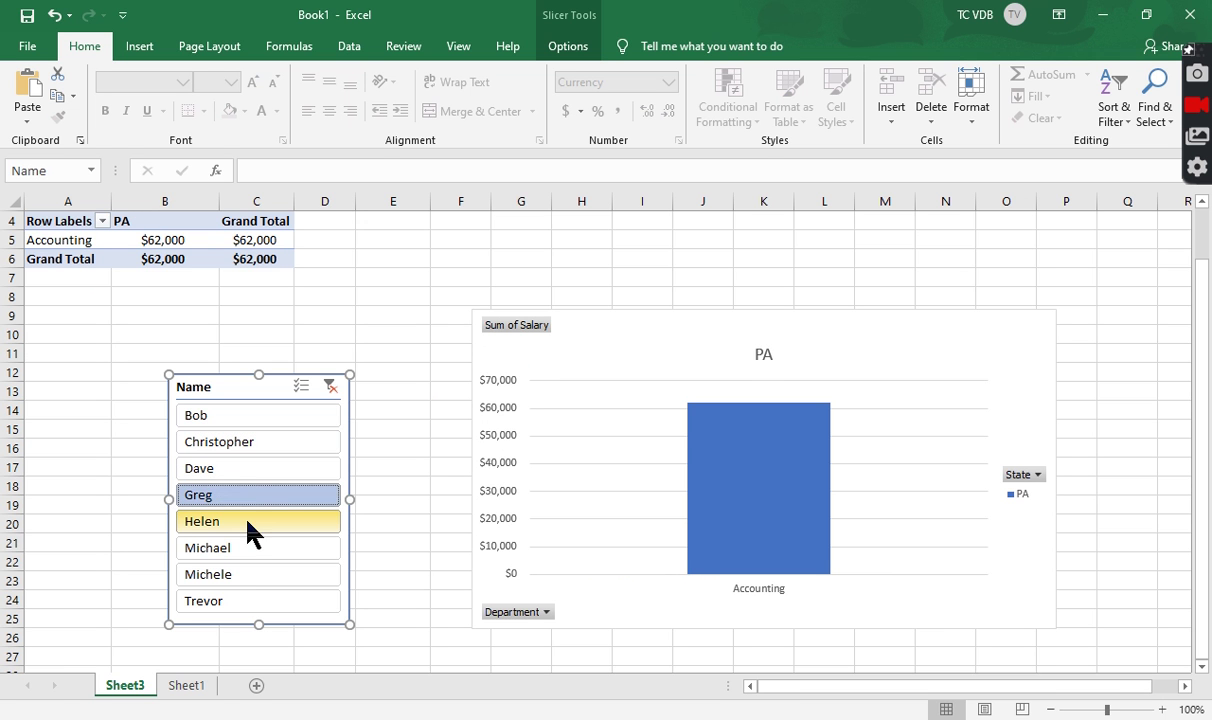
click(250, 522)
click(262, 548)
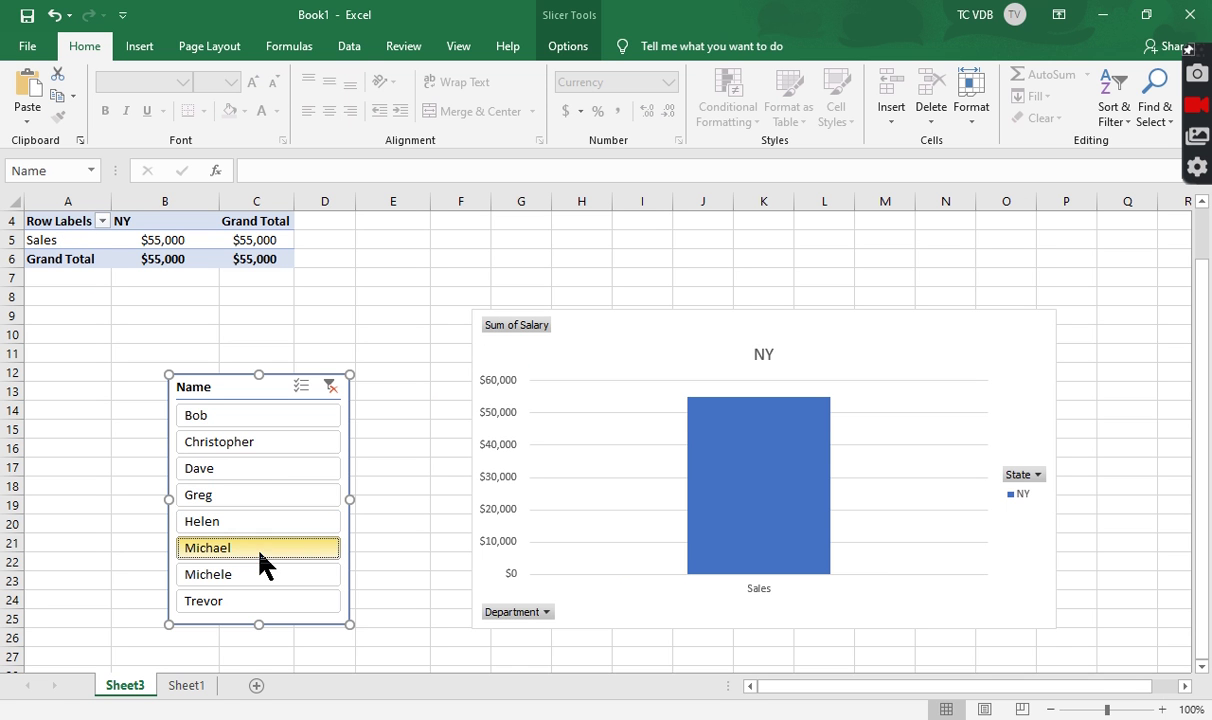
- Add the second, fourth and eighth names to the slicer selection to filter by several employees at once
click(242, 446)
click(255, 495)
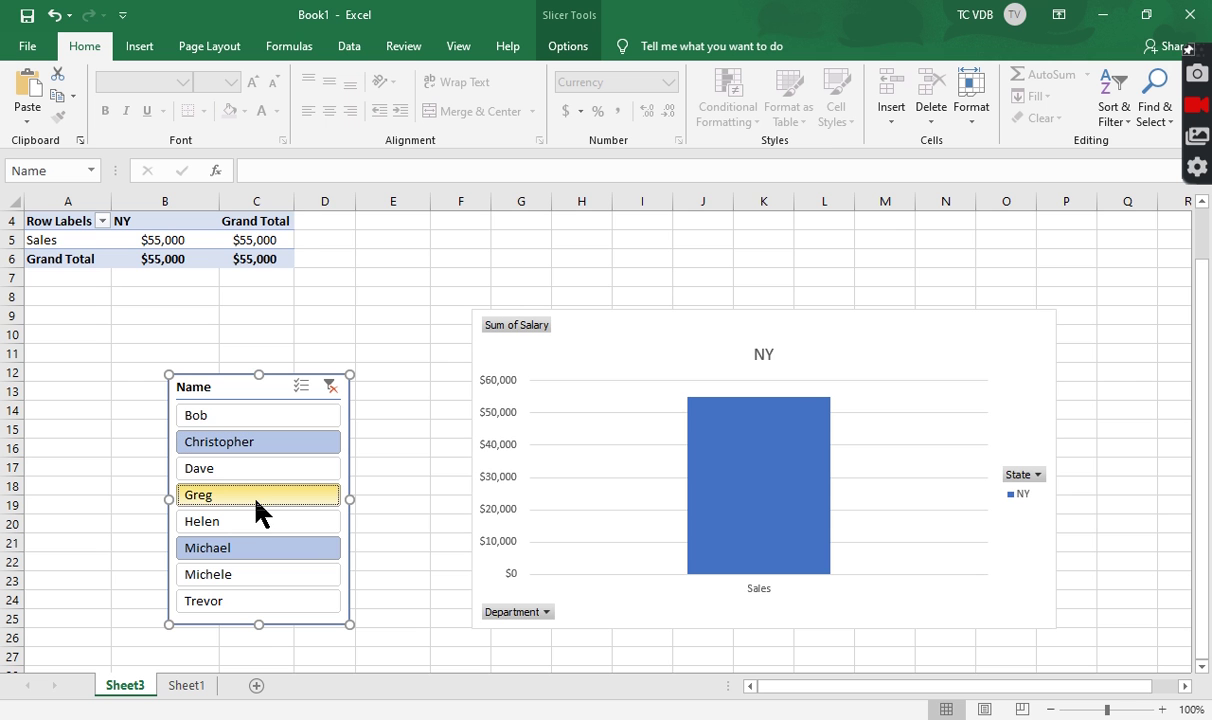
click(276, 610)
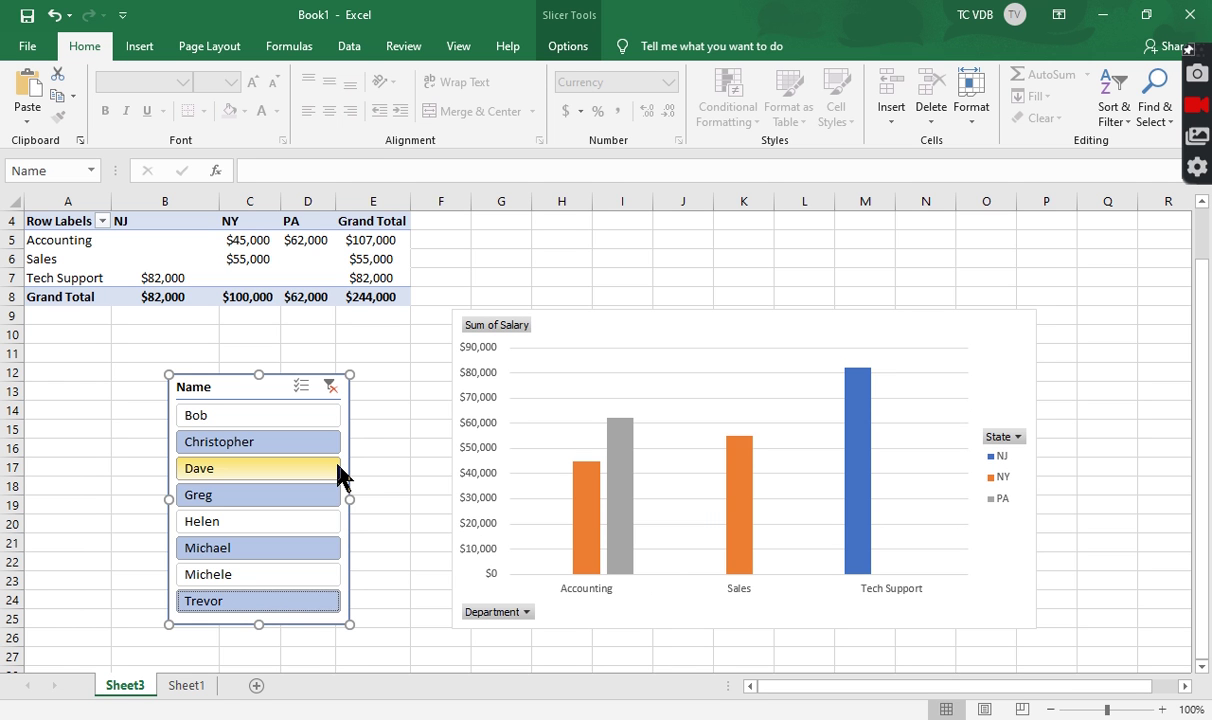
- Clear the Name slicer's filter and shift the slicer slightly farther below the PivotTable
click(331, 387)
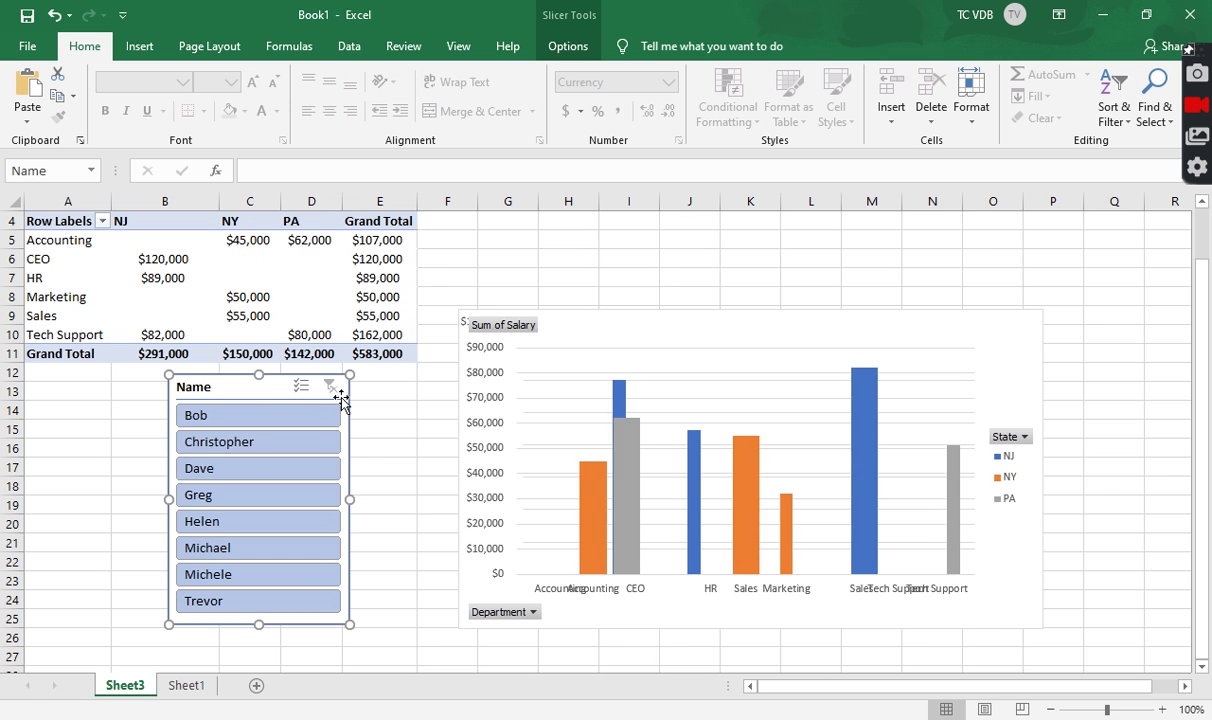
drag(238, 395, 265, 419)
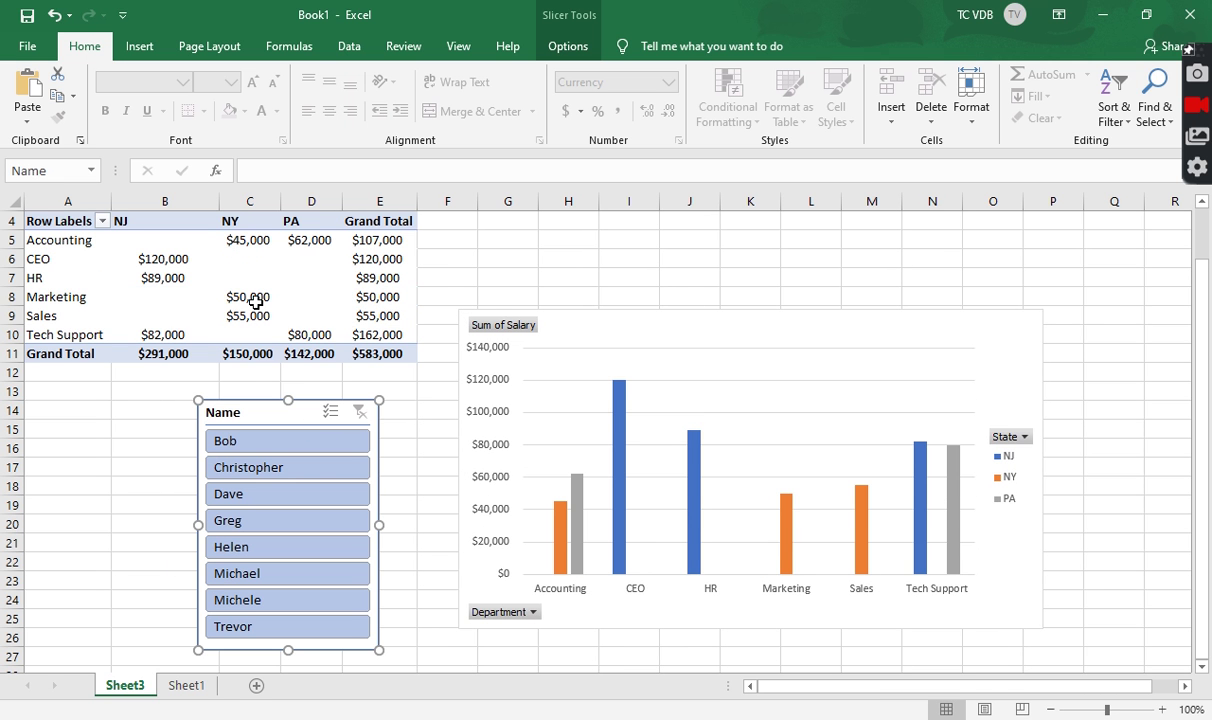
- Turn off the PivotTable option to autofit column widths on update
mouse_move(256, 302)
mouse_move(183, 302)
click(170, 303)
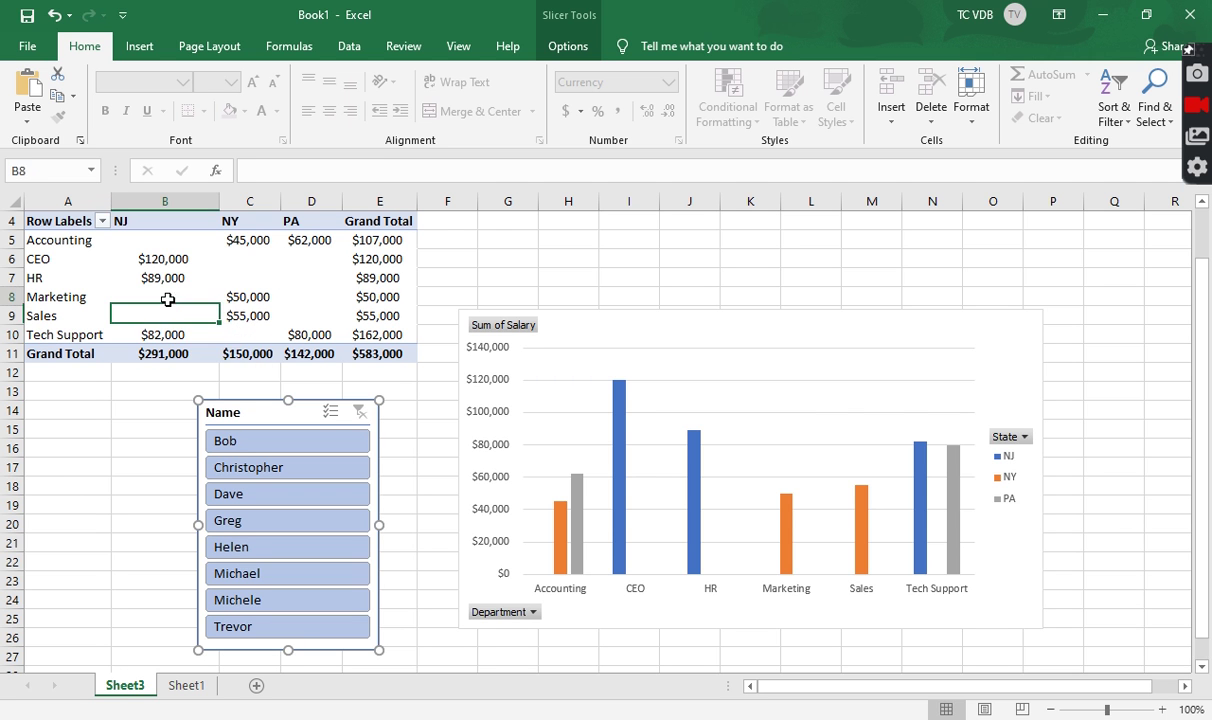
right_click(170, 305)
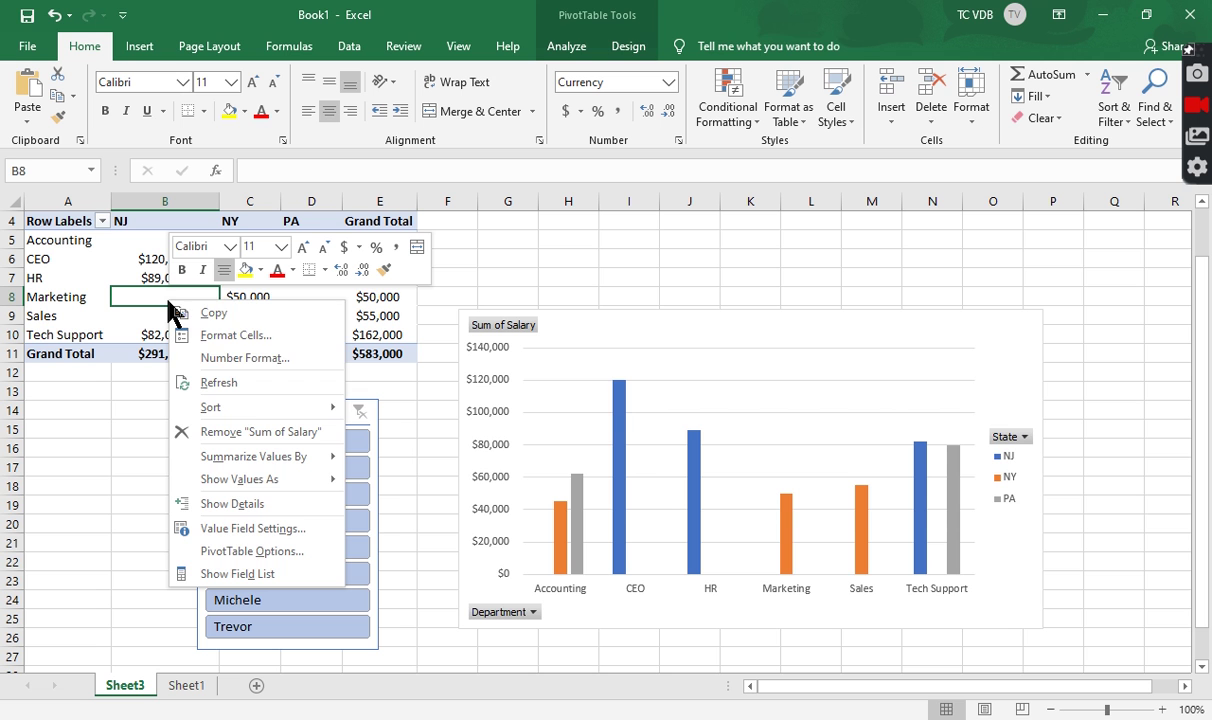
click(327, 553)
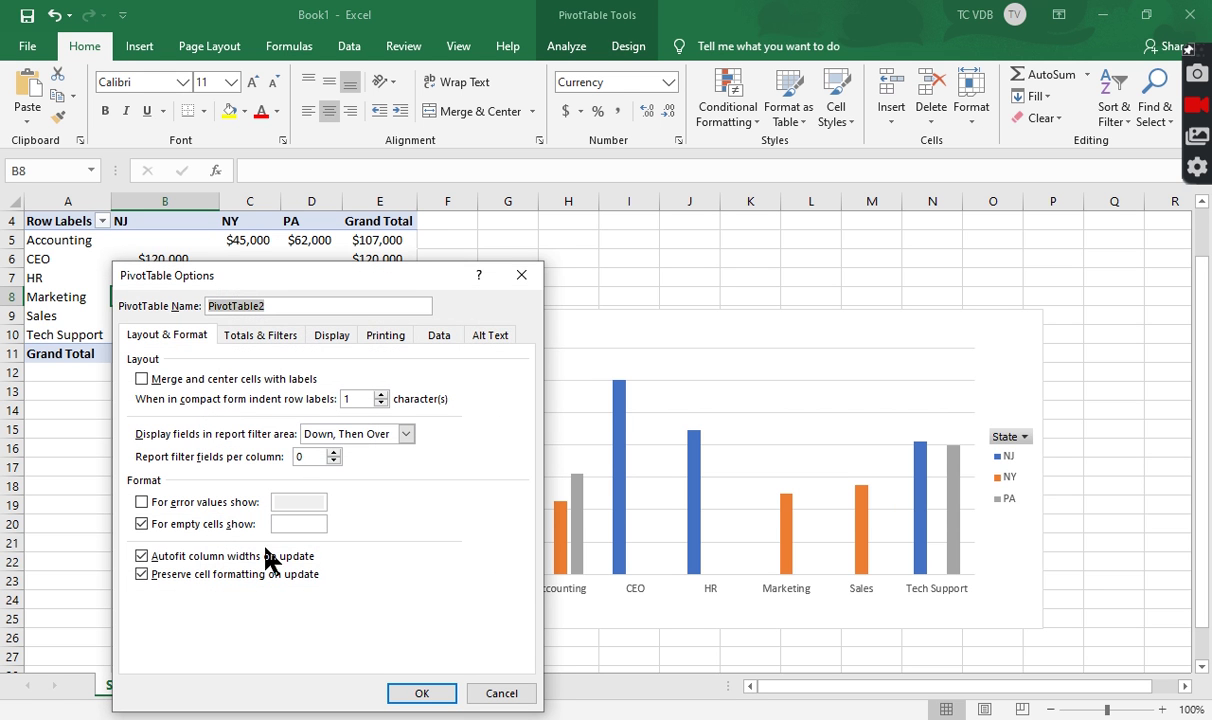
click(206, 557)
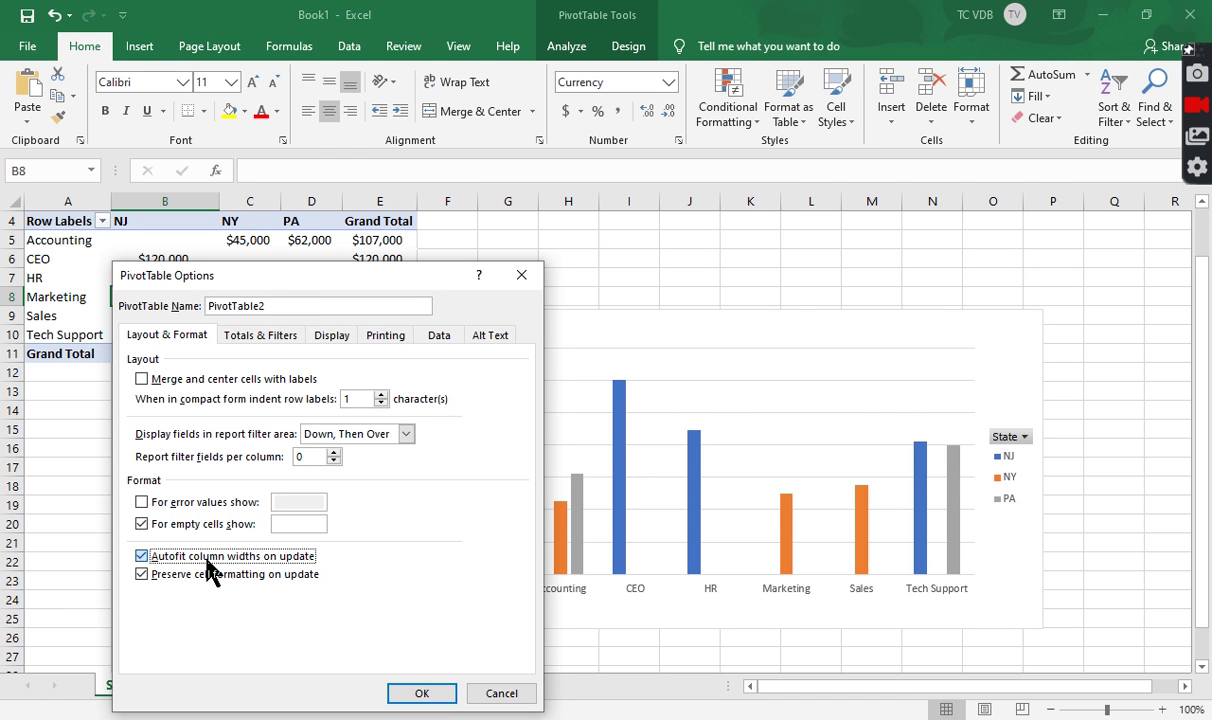
click(428, 694)
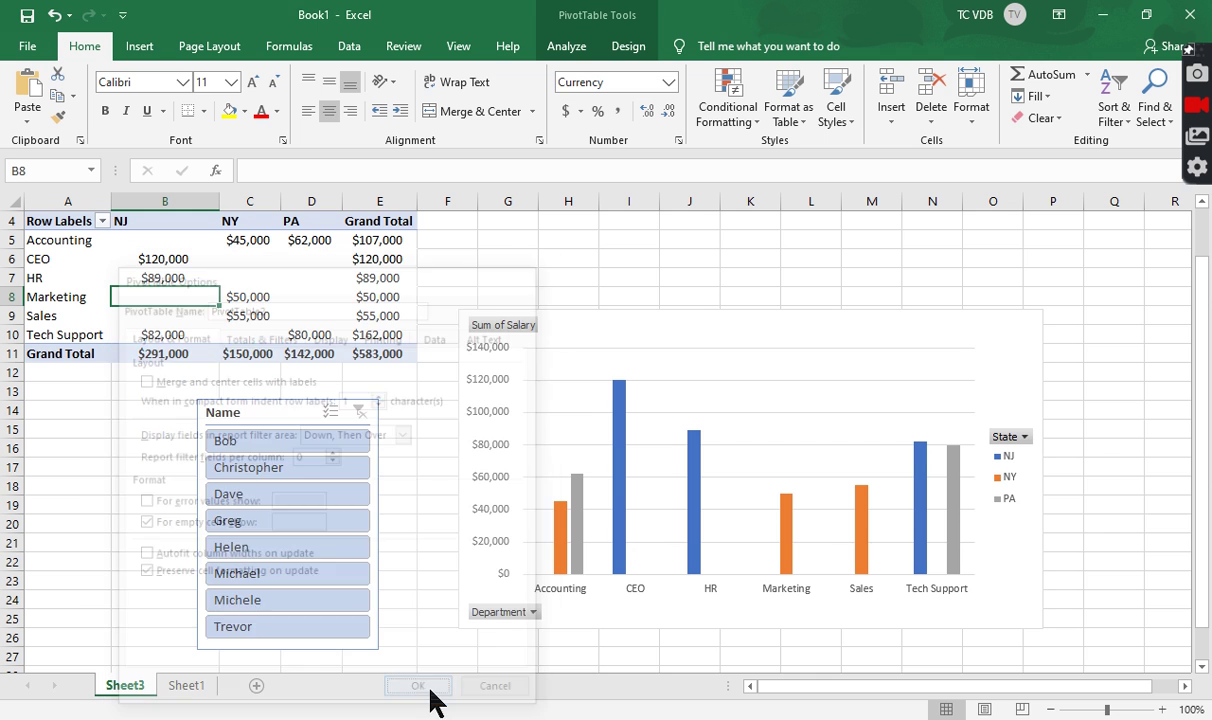
- Filter the PivotTable to the slicer's first name and autofit the width of all worksheet columns
click(265, 443)
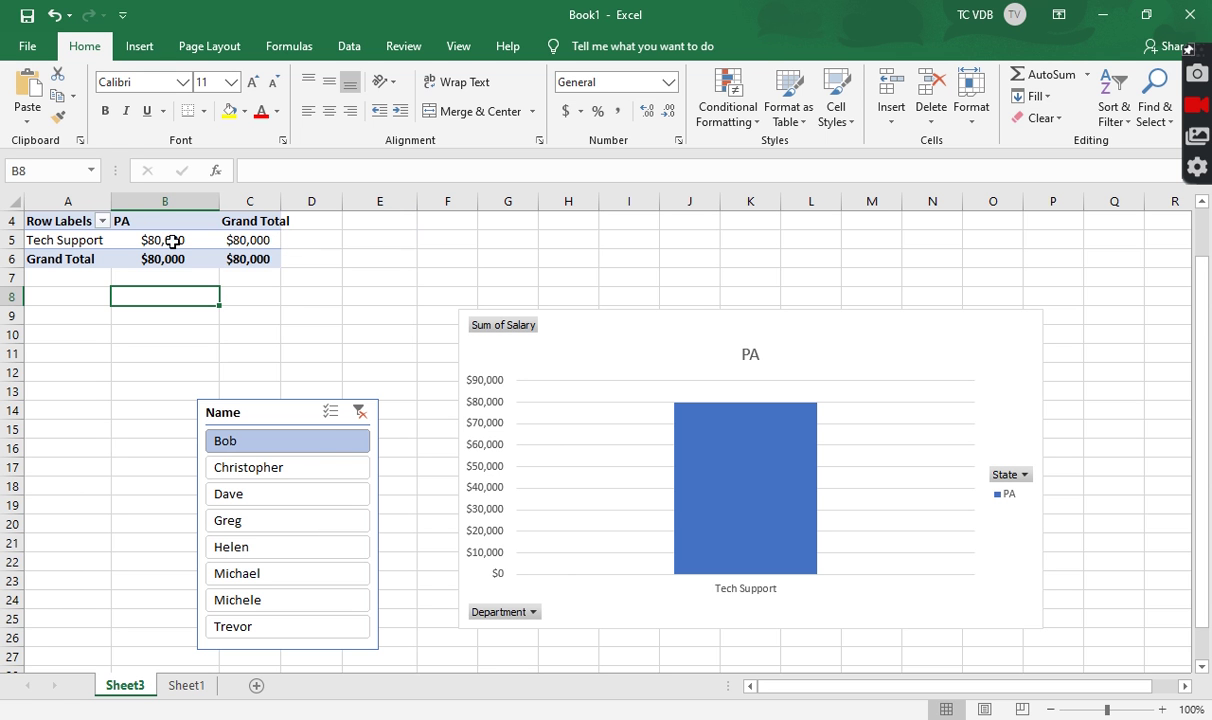
click(17, 200)
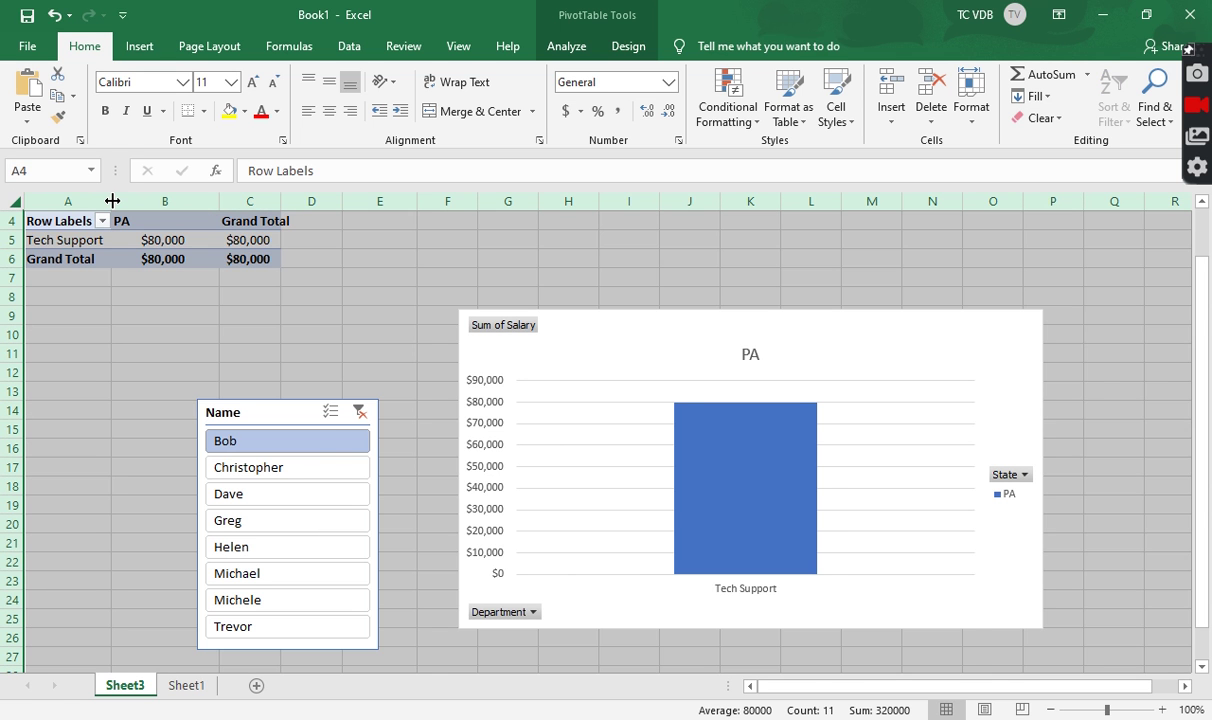
double_click(112, 201)
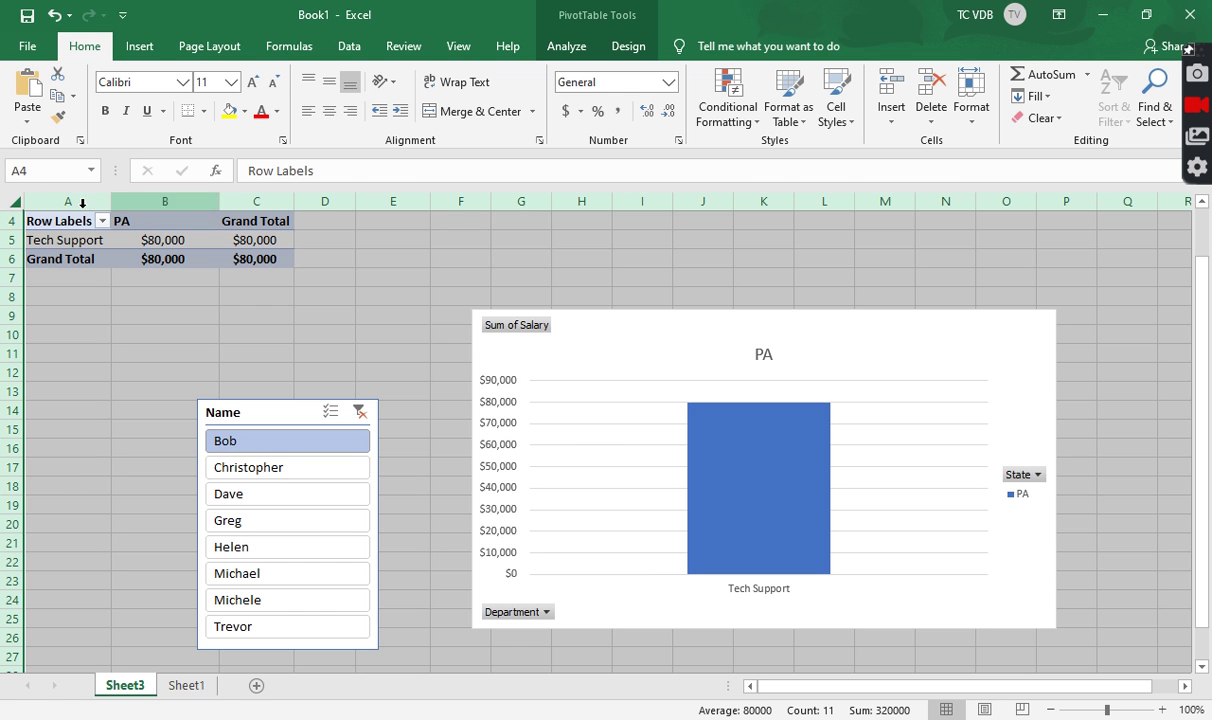
click(156, 238)
- Filter by the slicer's second through fifth names in turn, and clear the Name filter
click(323, 462)
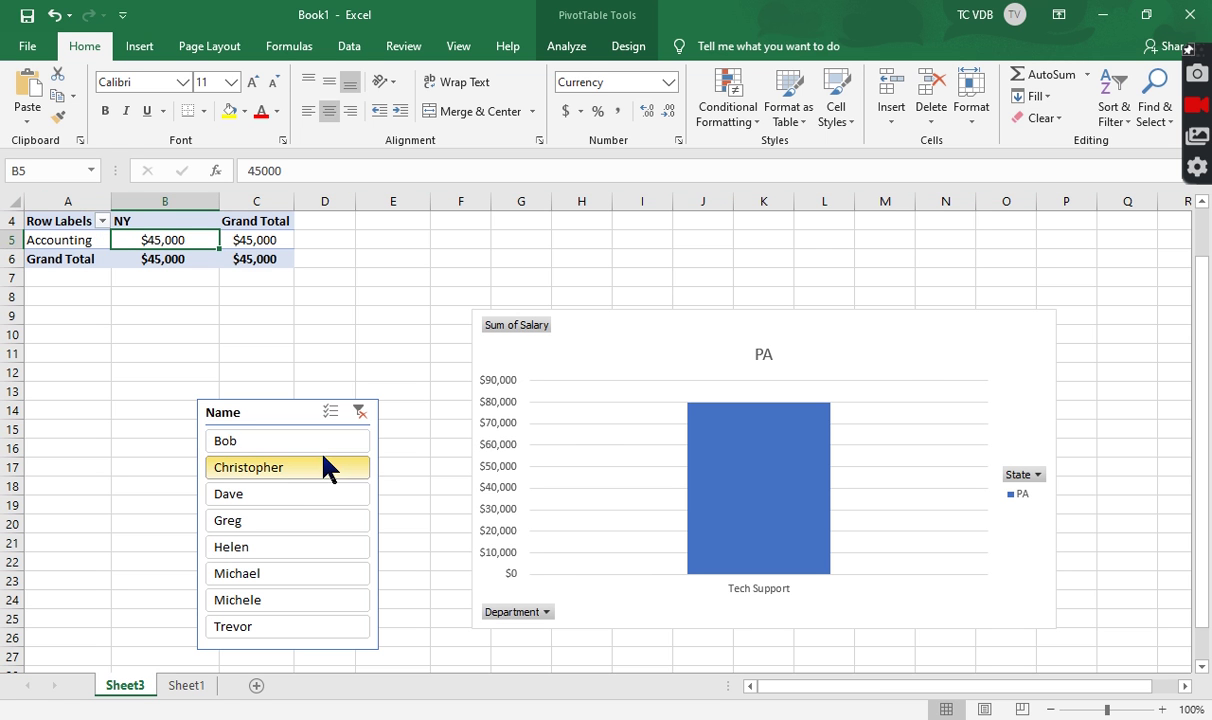
click(311, 490)
click(320, 523)
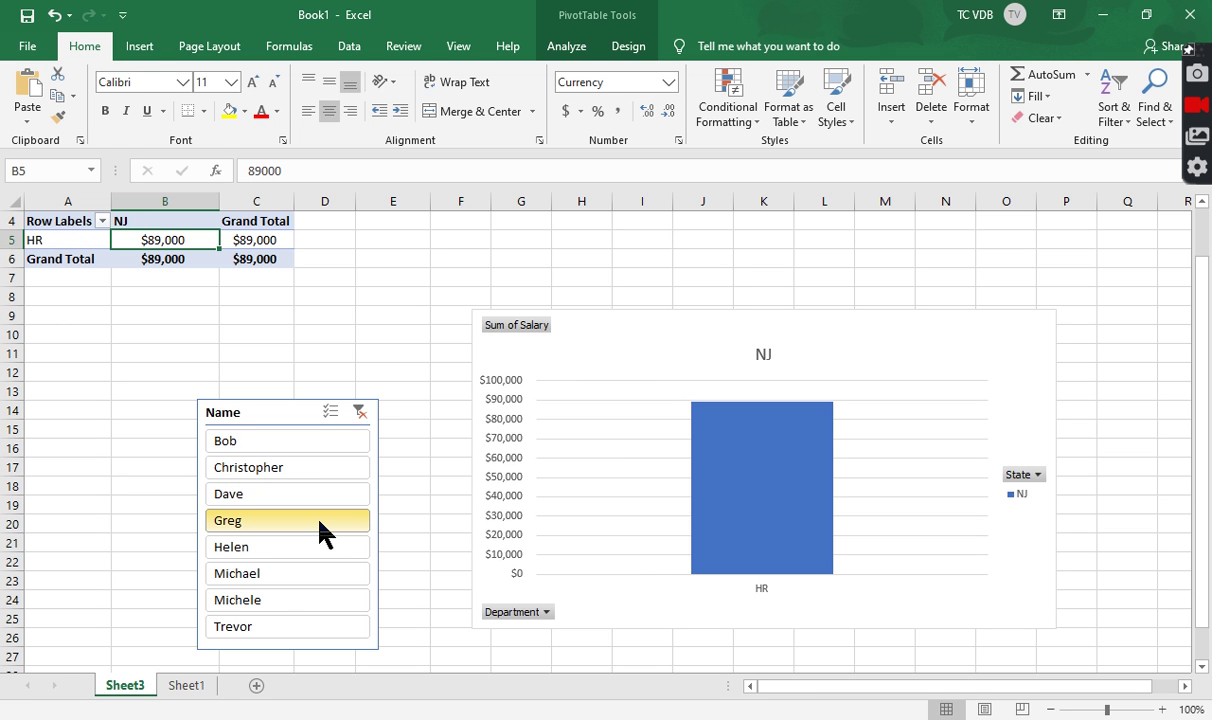
click(322, 539)
click(359, 413)
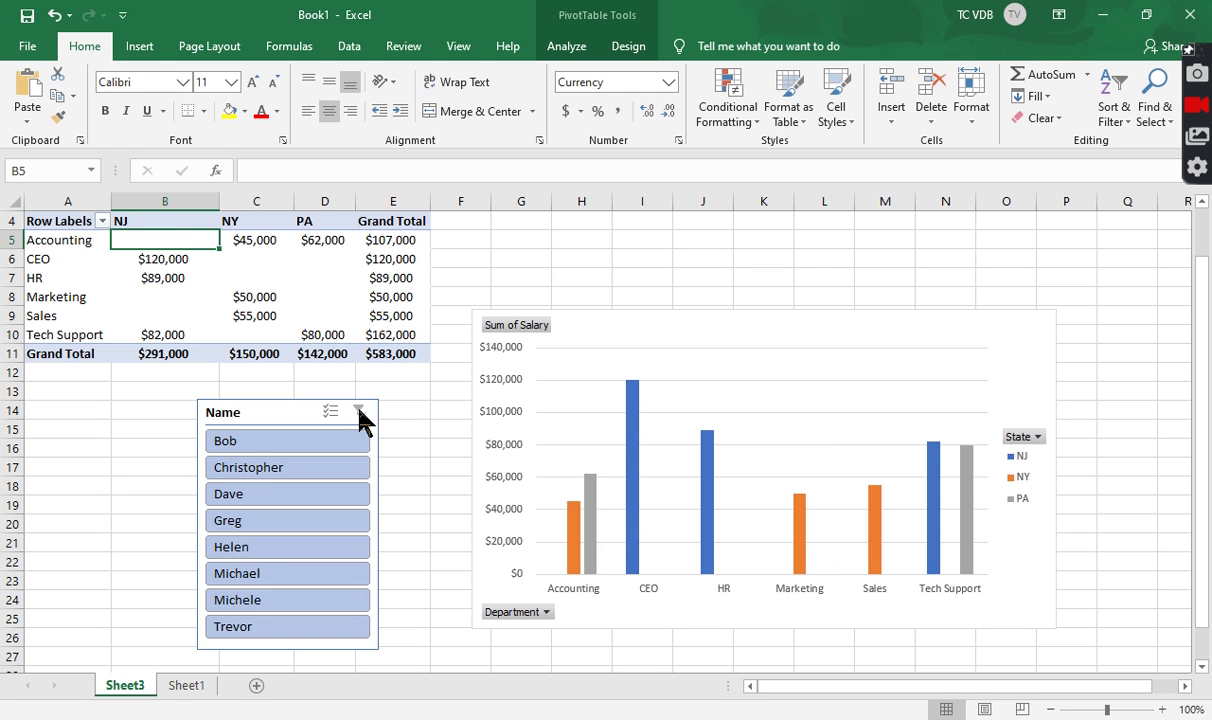